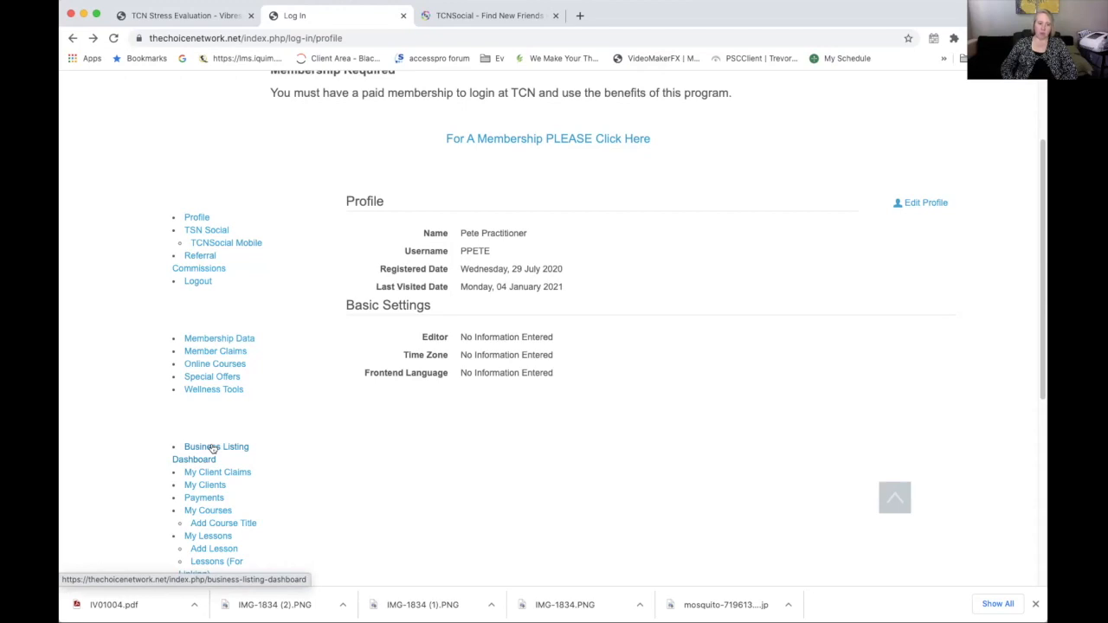
Open the Business Listing Dashboard from the profile page's member menu
click(212, 448)
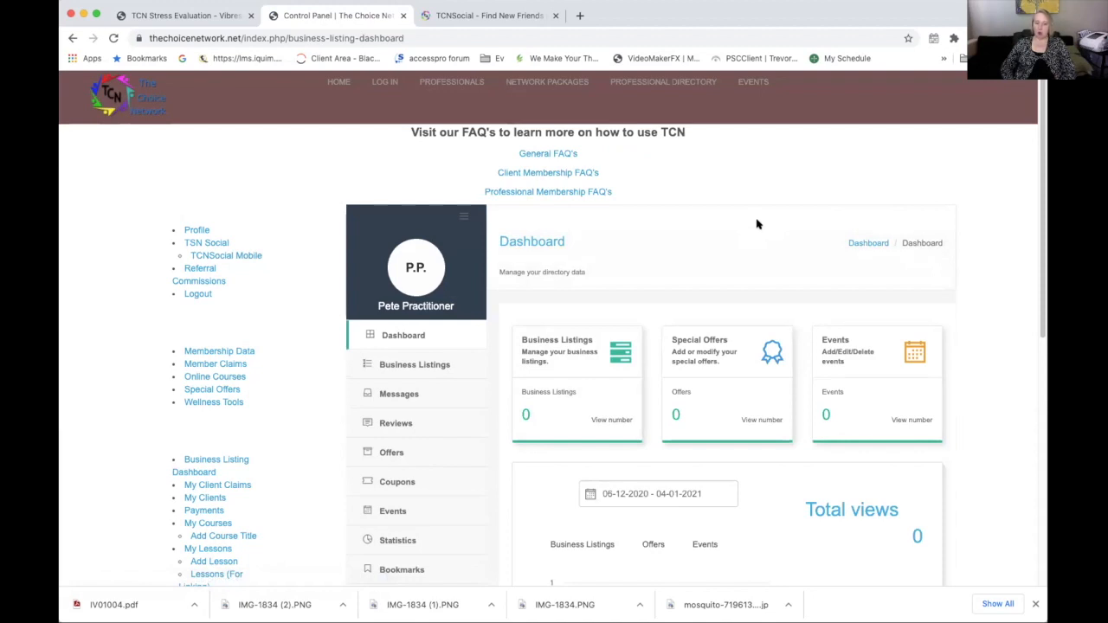
Review the dashboard's zero listings, offers, events and views, then expand Business Listings in the side menu
scroll(430, 322, down, 1)
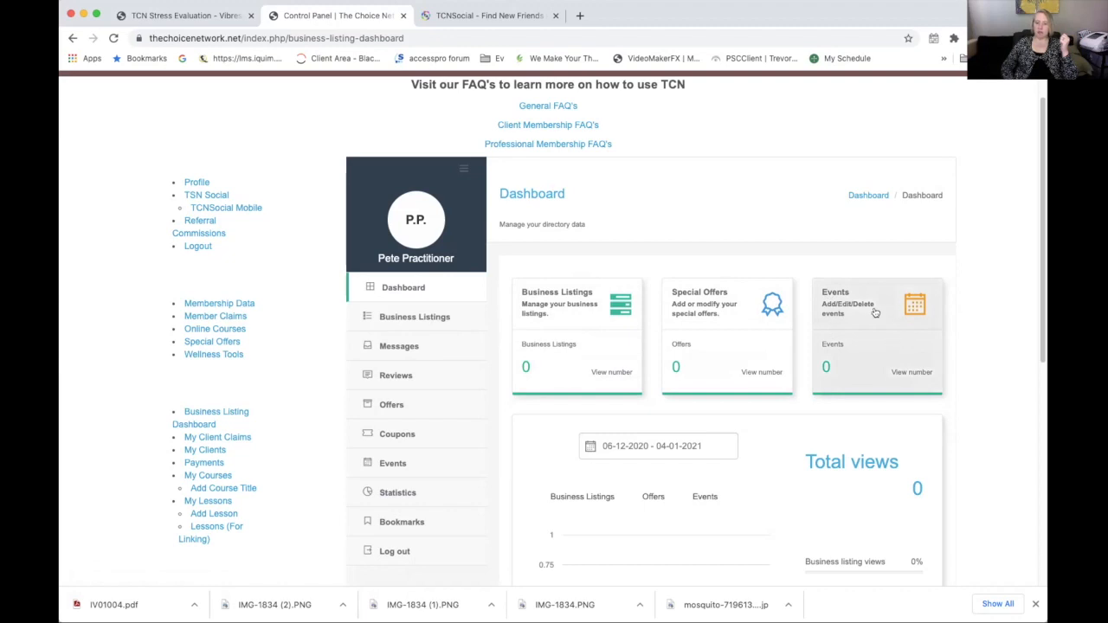
scroll(995, 356, down, 3)
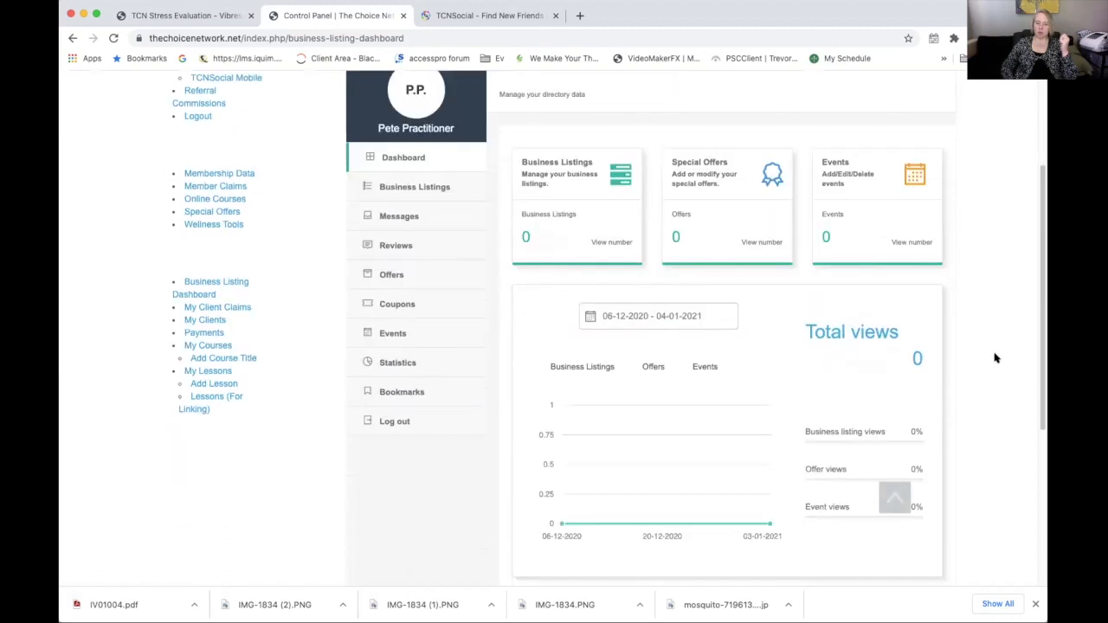
scroll(994, 354, down, 3)
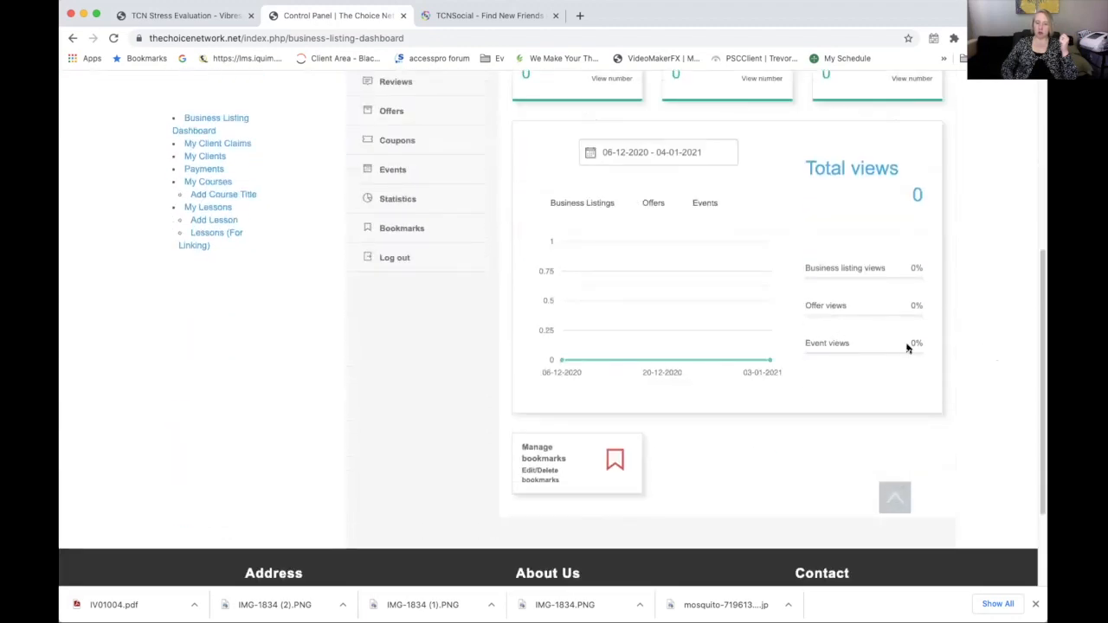
scroll(1013, 338, up, 5)
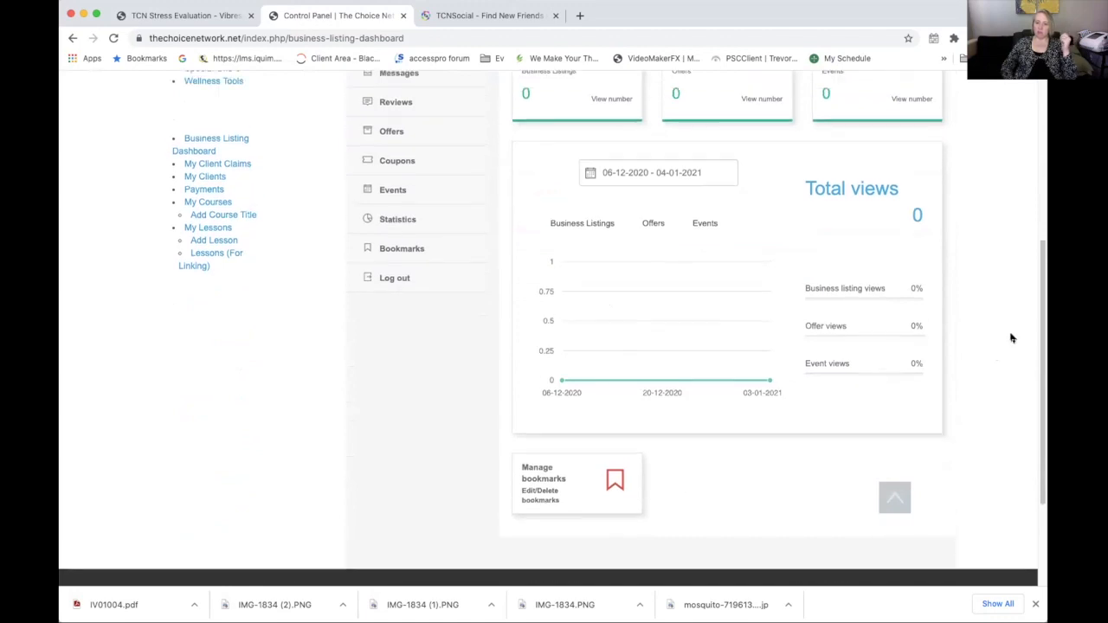
scroll(1013, 338, up, 1)
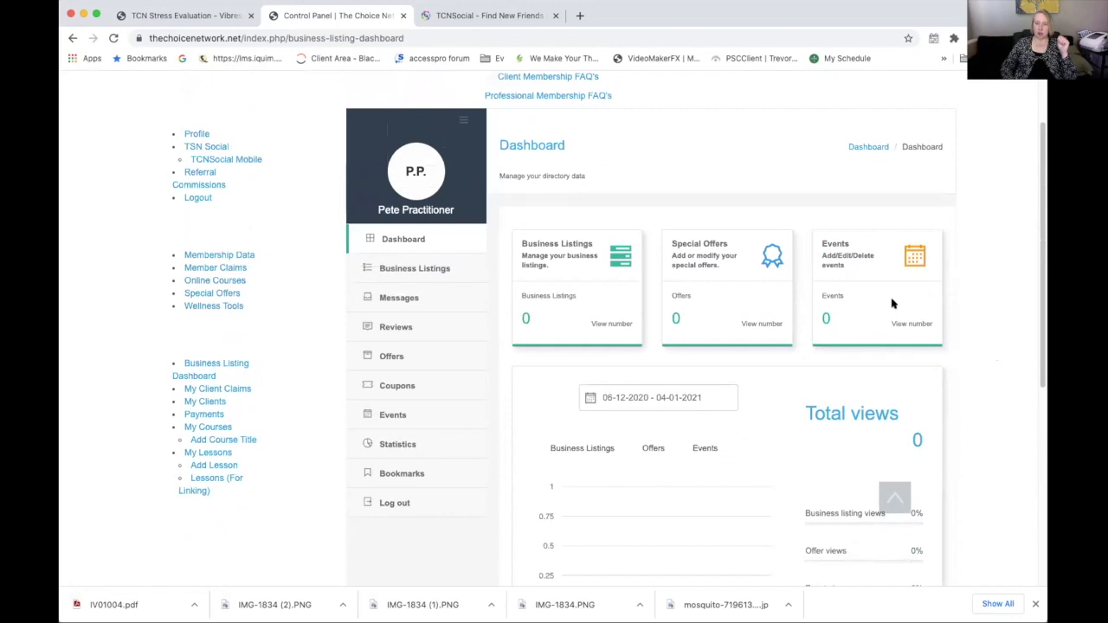
click(405, 271)
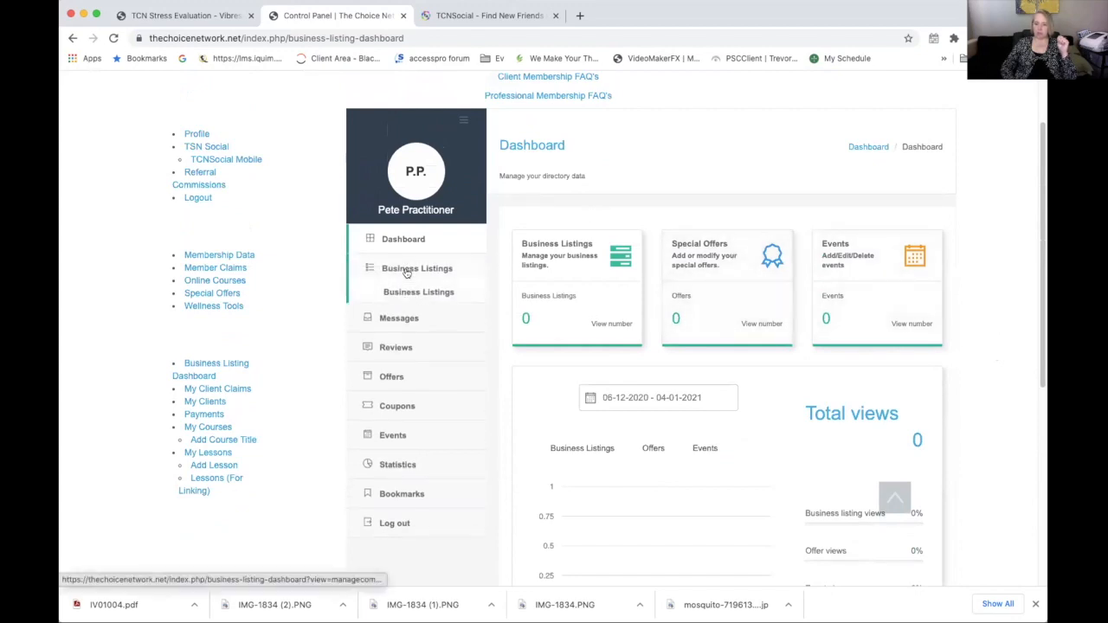
Go to the empty Business Listings page and start a new listing with Add New Listing
click(414, 295)
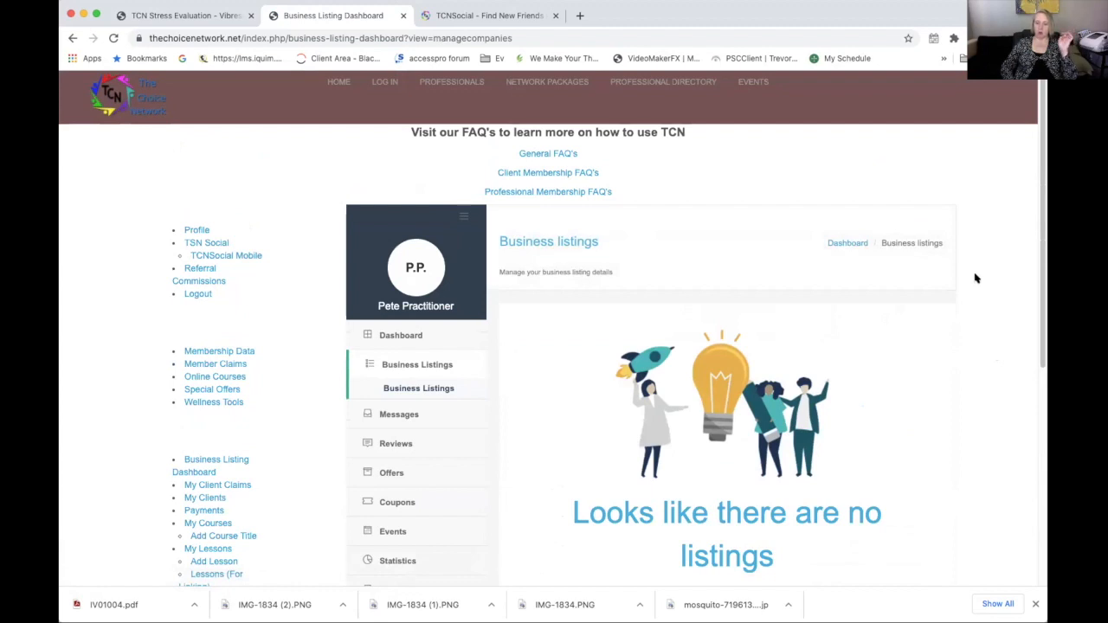
scroll(986, 275, down, 3)
scroll(979, 279, down, 1)
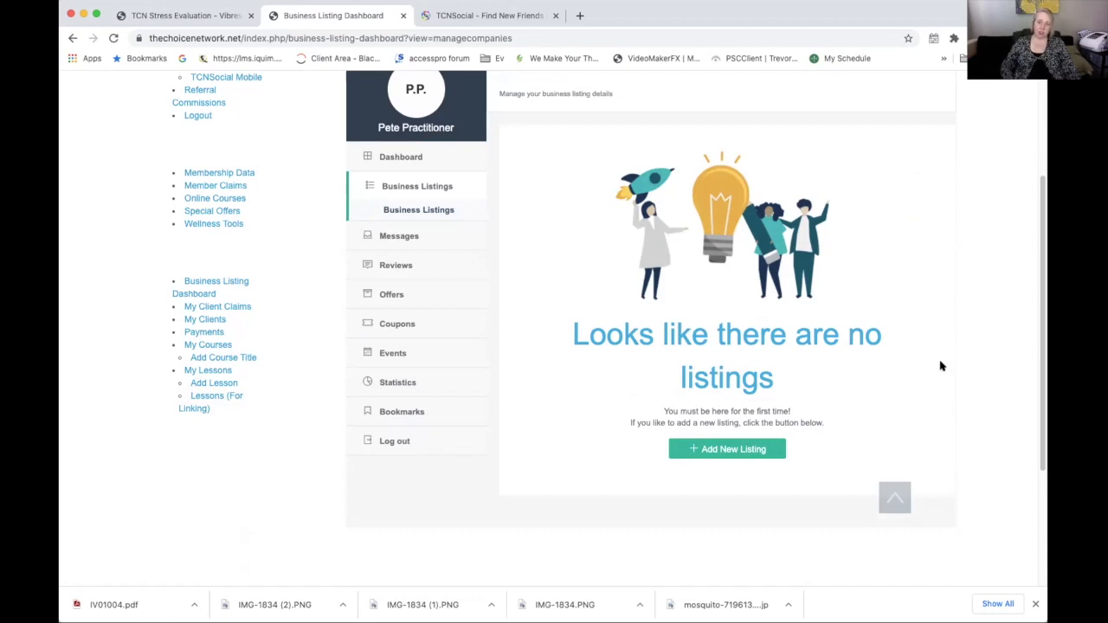
click(718, 451)
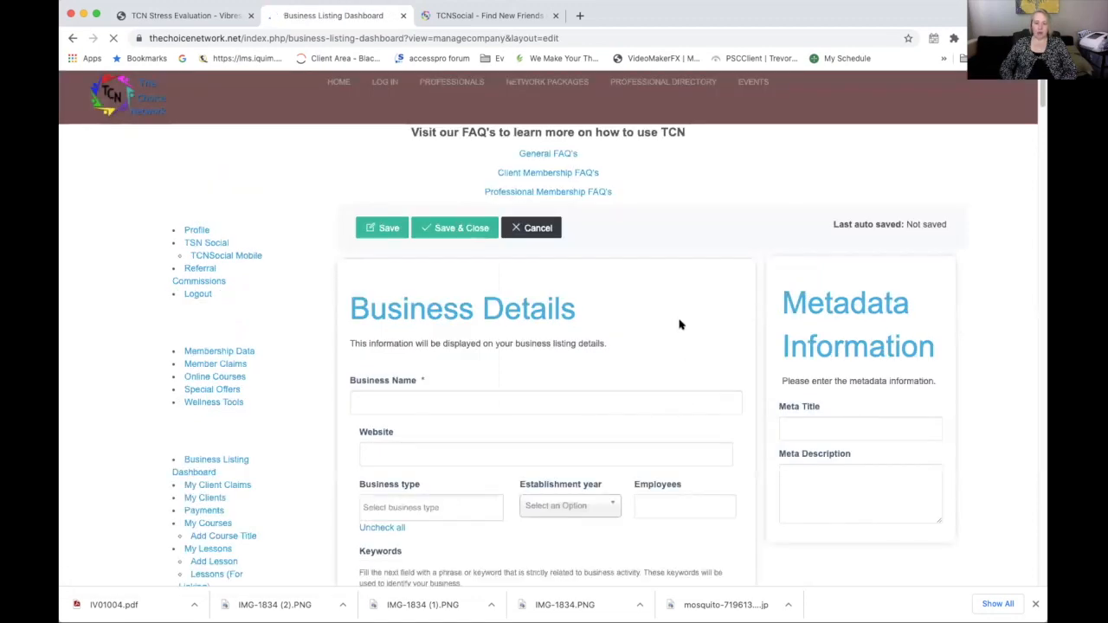
Enter the practitioner's business name, fixing a typo, and a placeholder .fake website address
scroll(679, 324, down, 1)
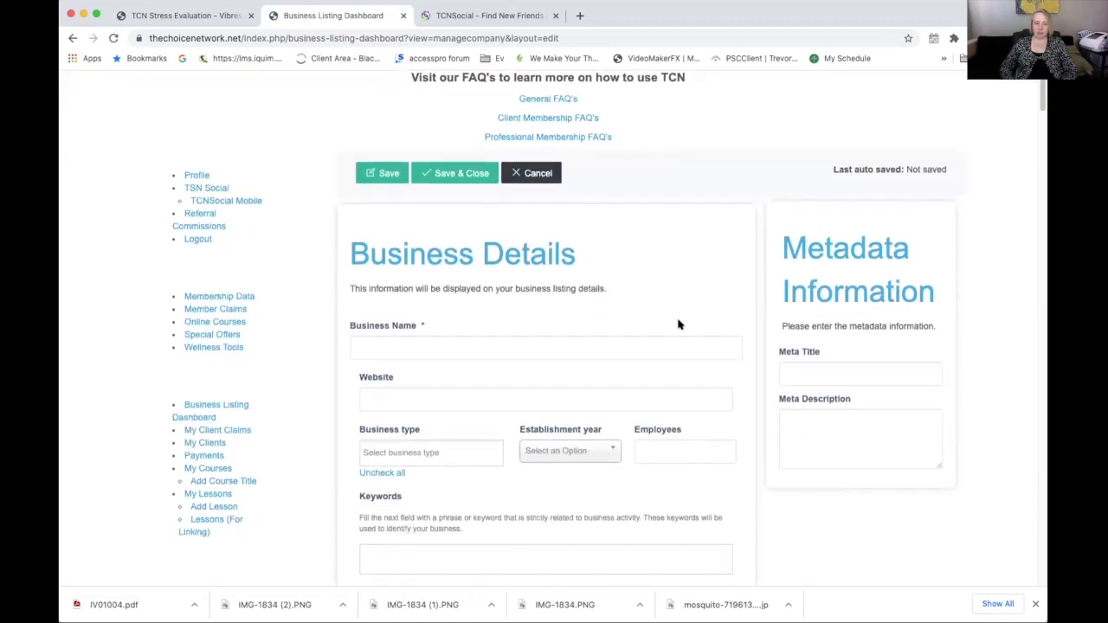
scroll(592, 334, down, 1)
click(594, 338)
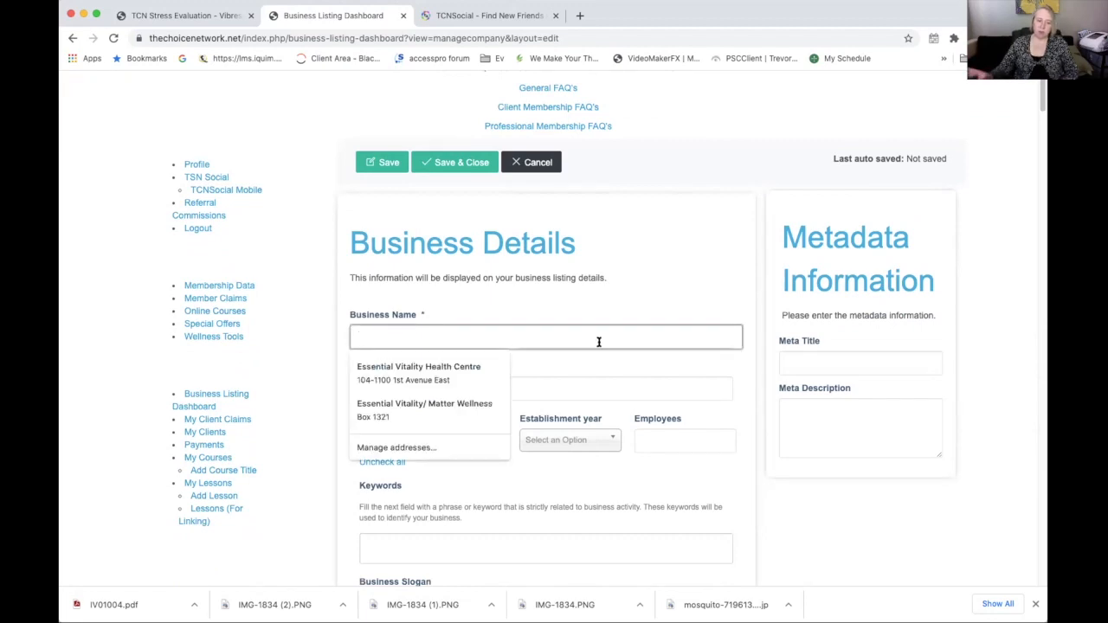
text(P)
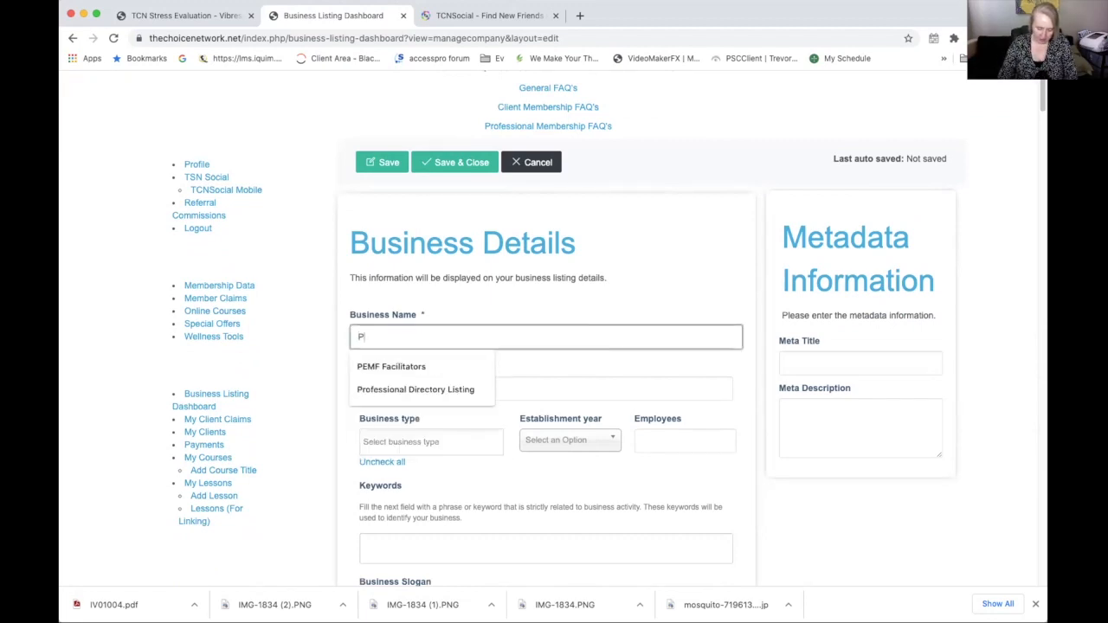
text(ete Practitioner)
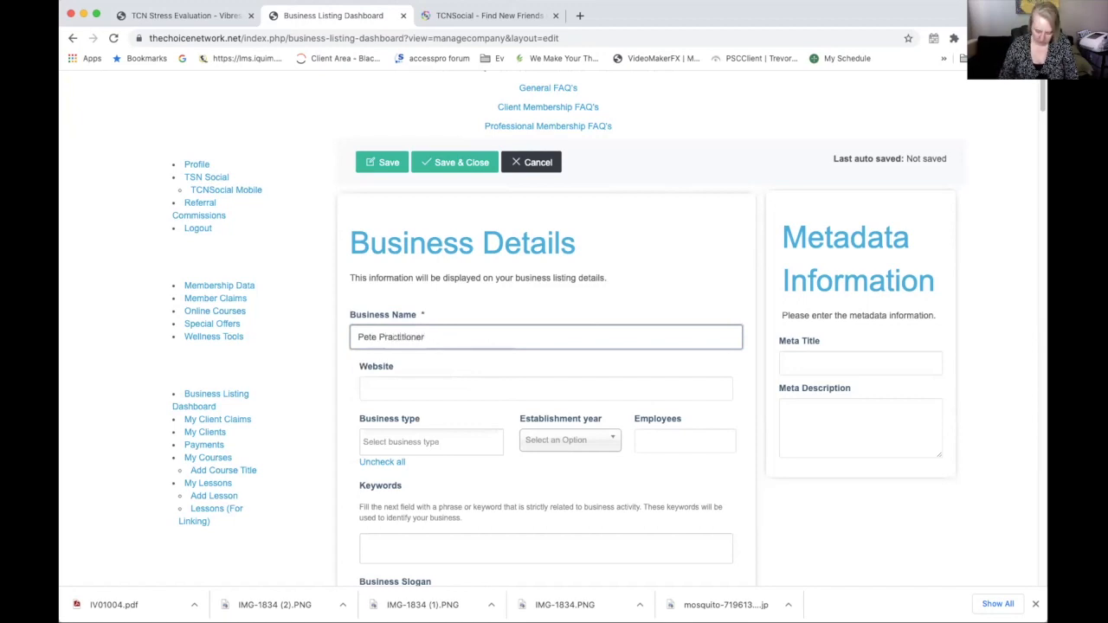
text(,)
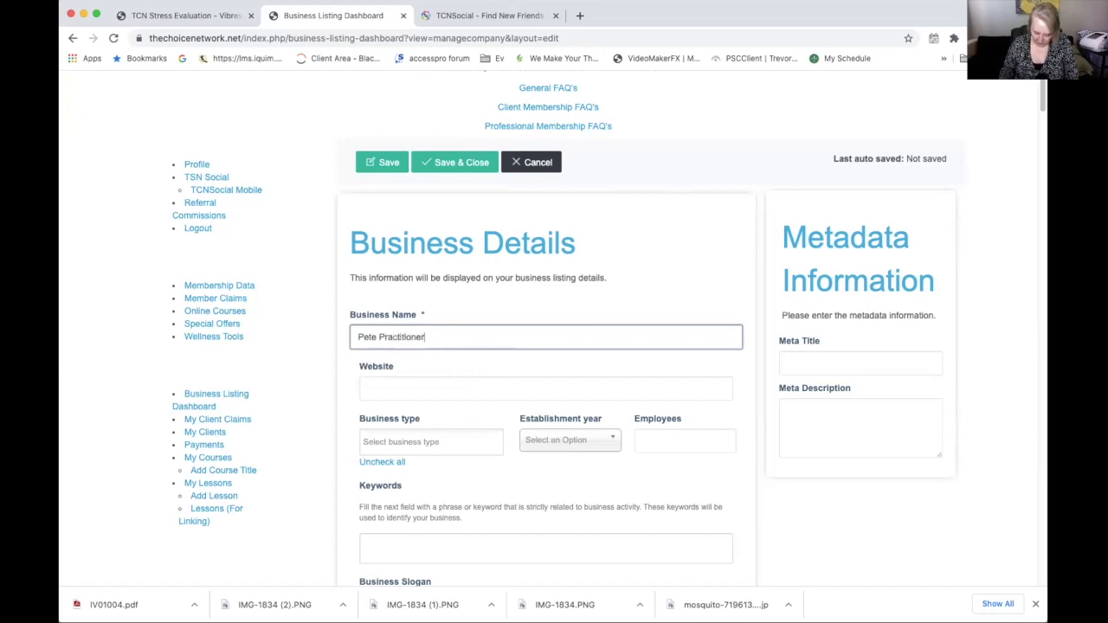
text(s )
text(Pra)
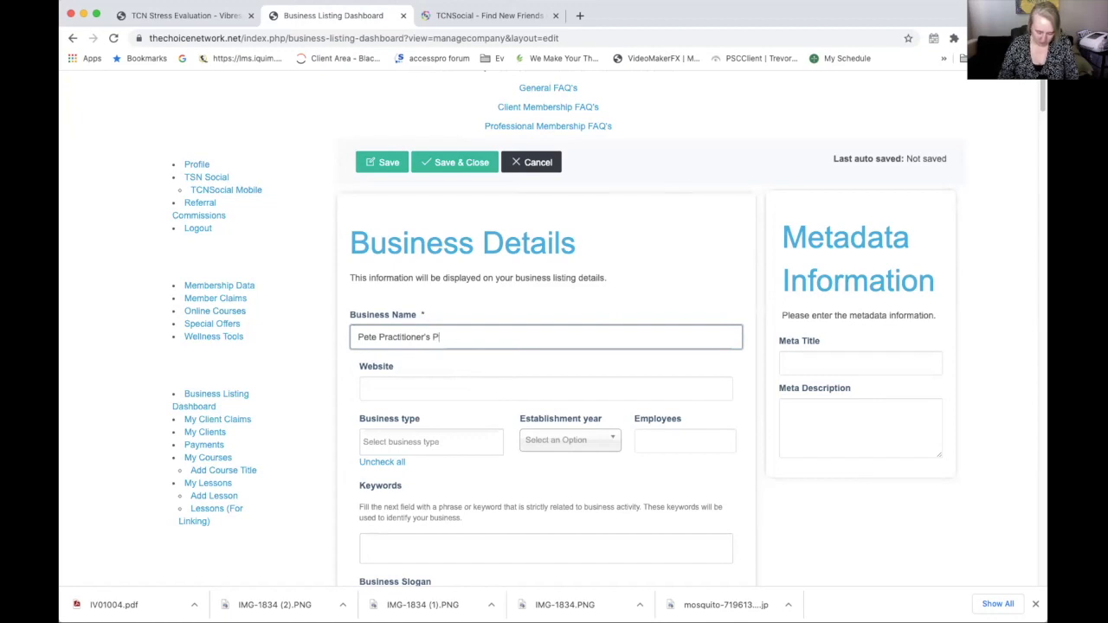
key(BackSpace)
key(BackSpace)
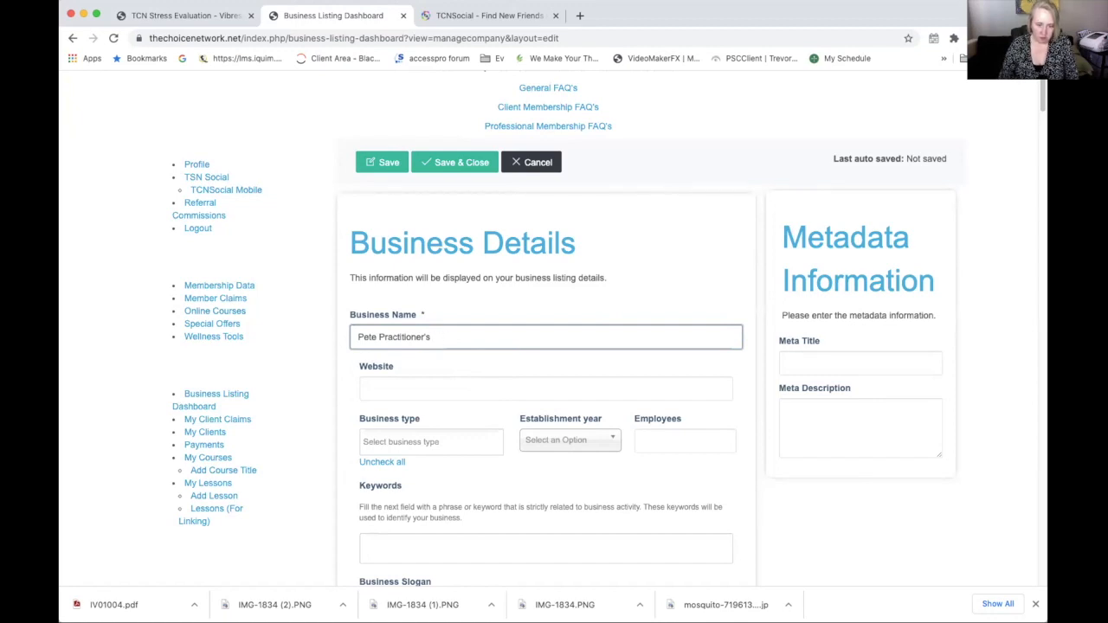
text(Business)
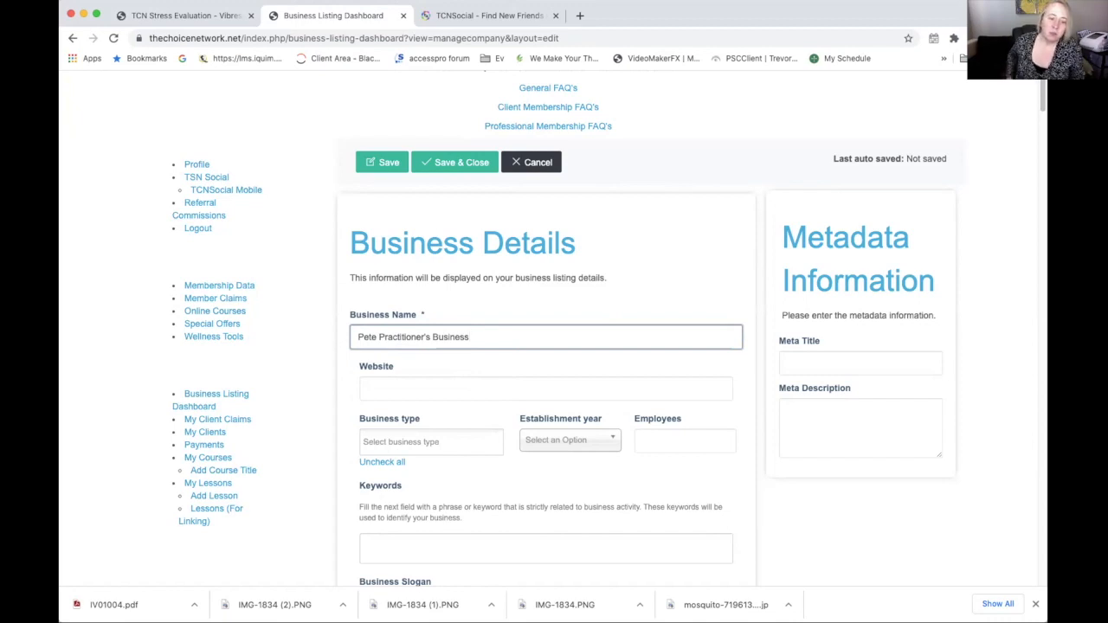
click(432, 386)
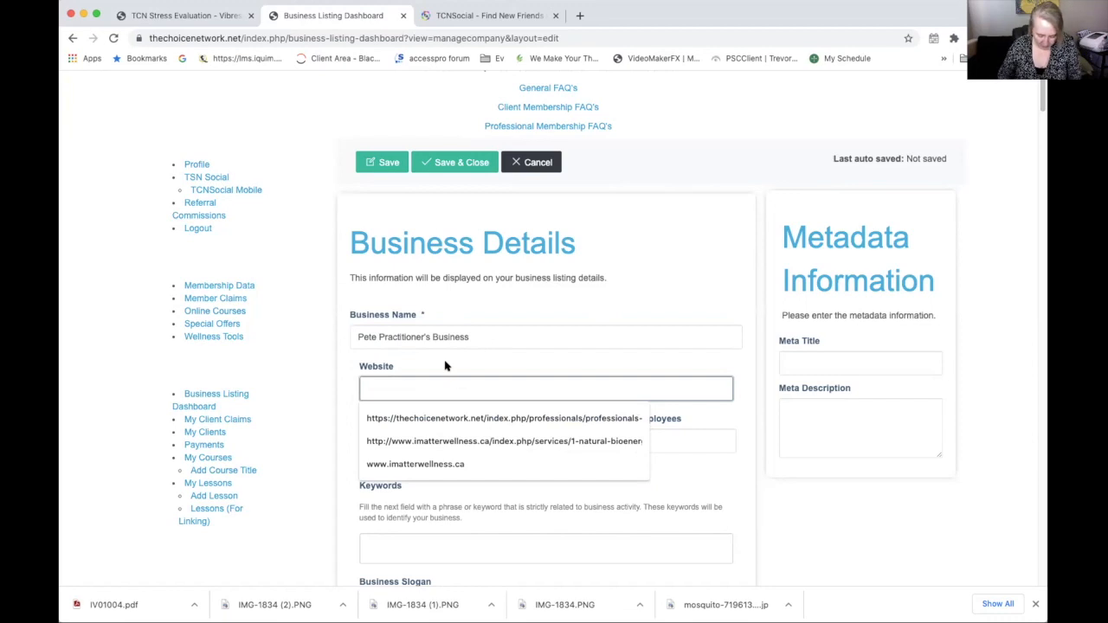
text(www.)
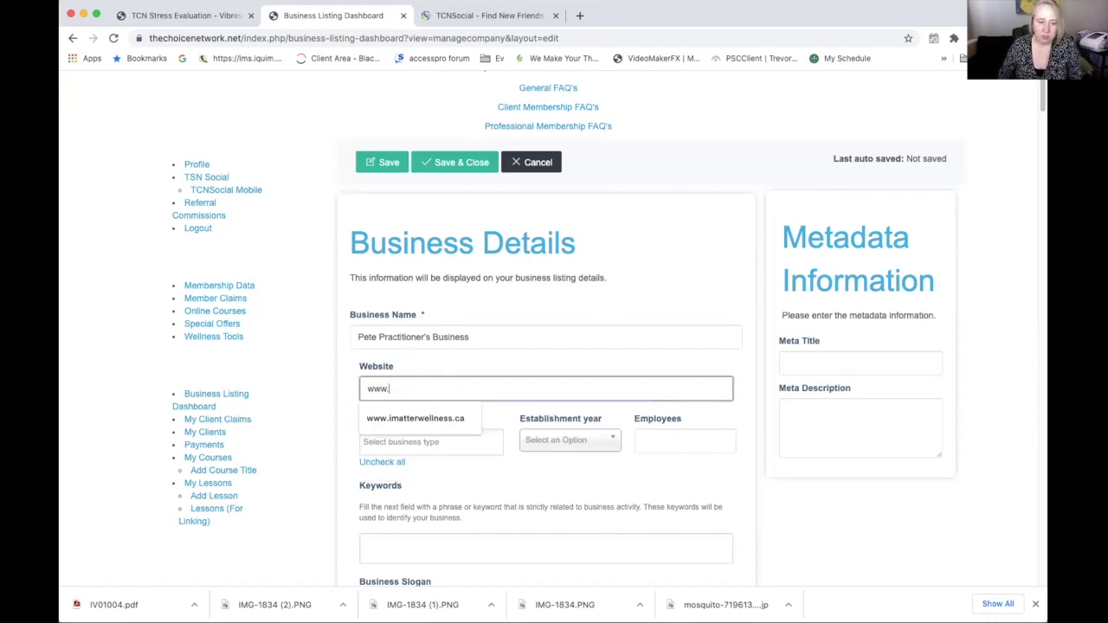
text(pete)
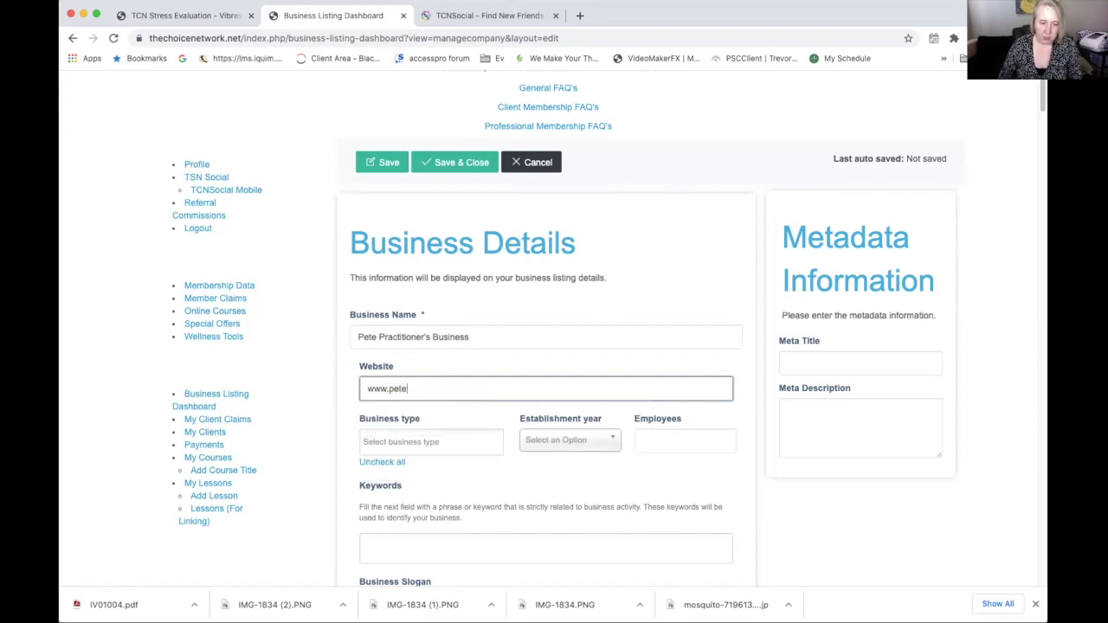
text(practitioner)
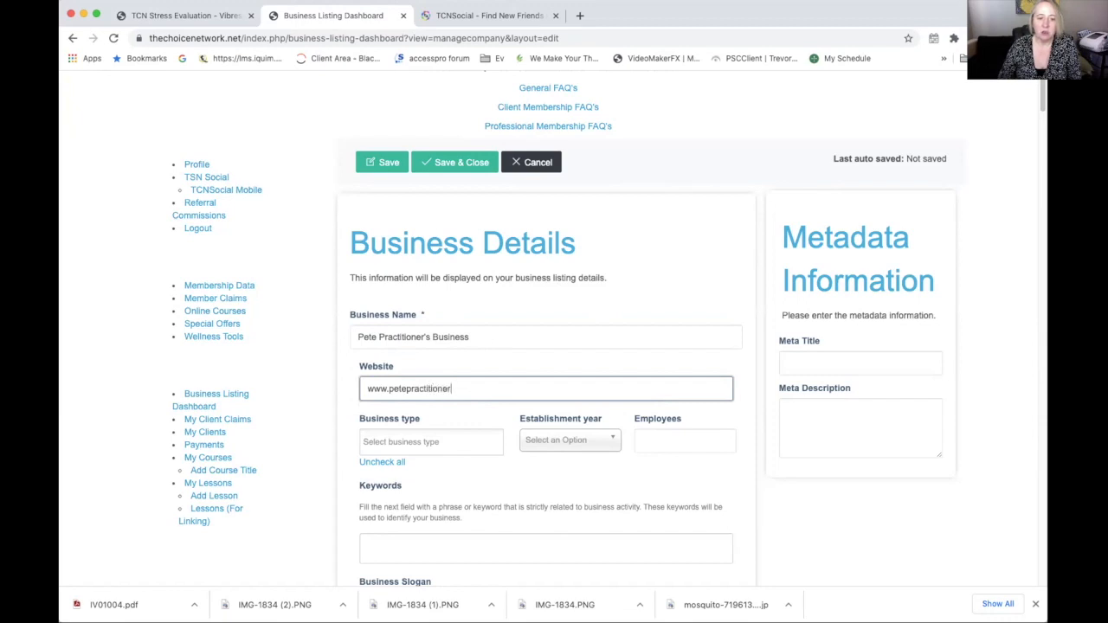
text(.fa)
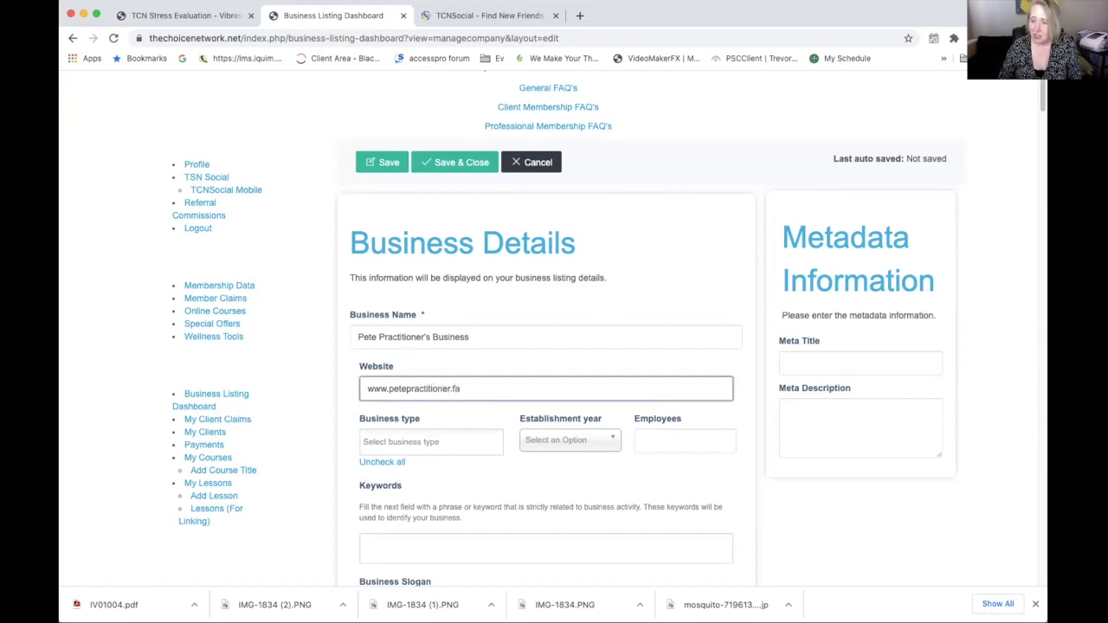
text(ke)
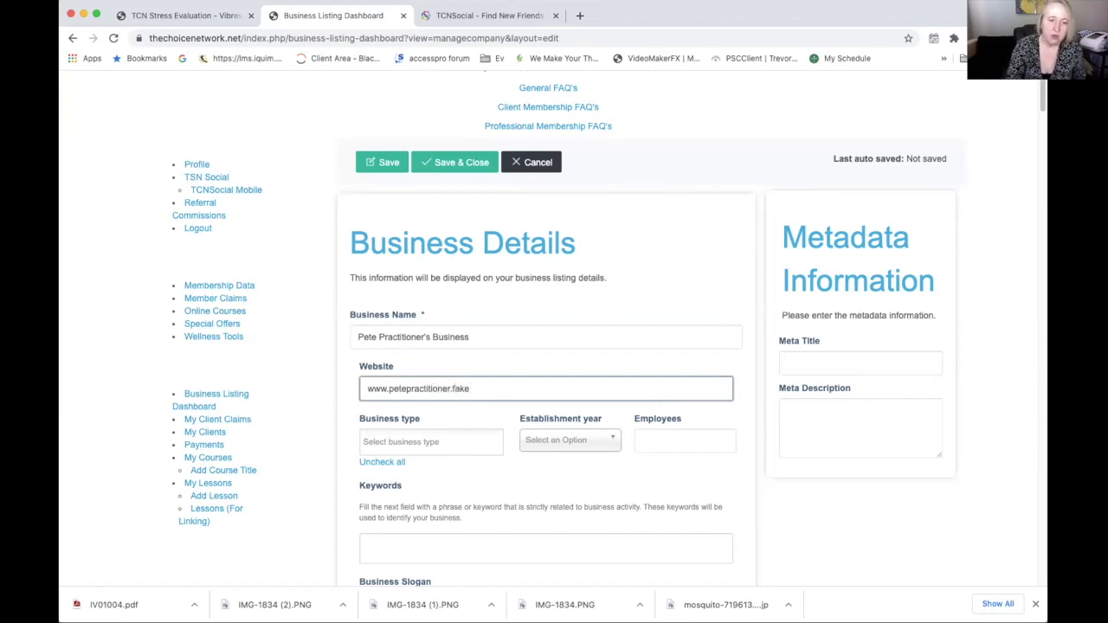
Set business type to Service Provider, established 2016, with 1 employee
click(435, 441)
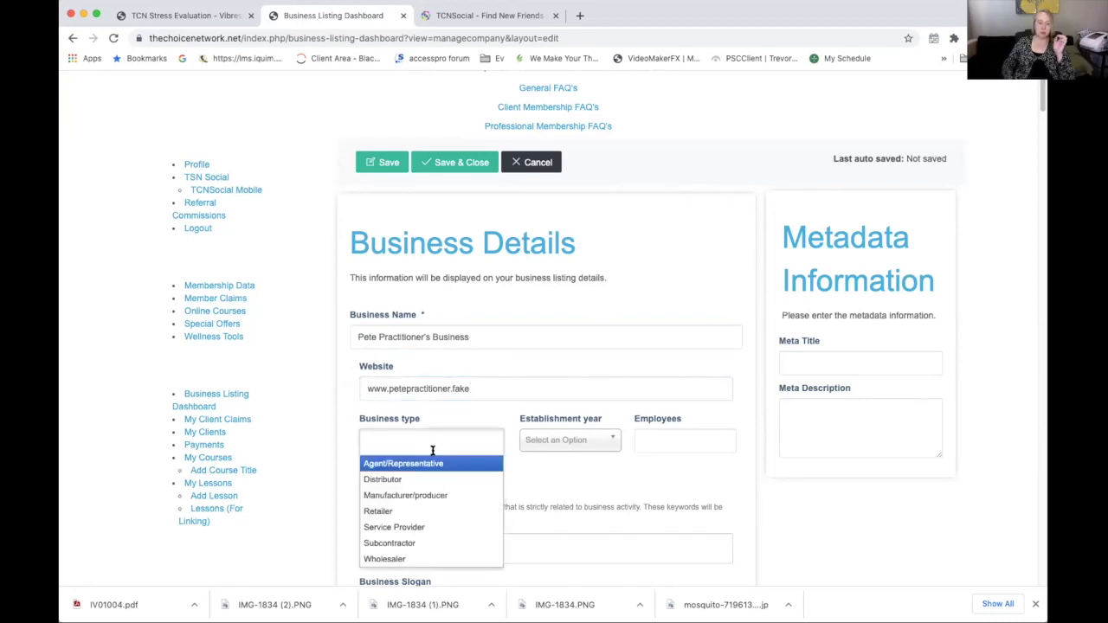
click(405, 527)
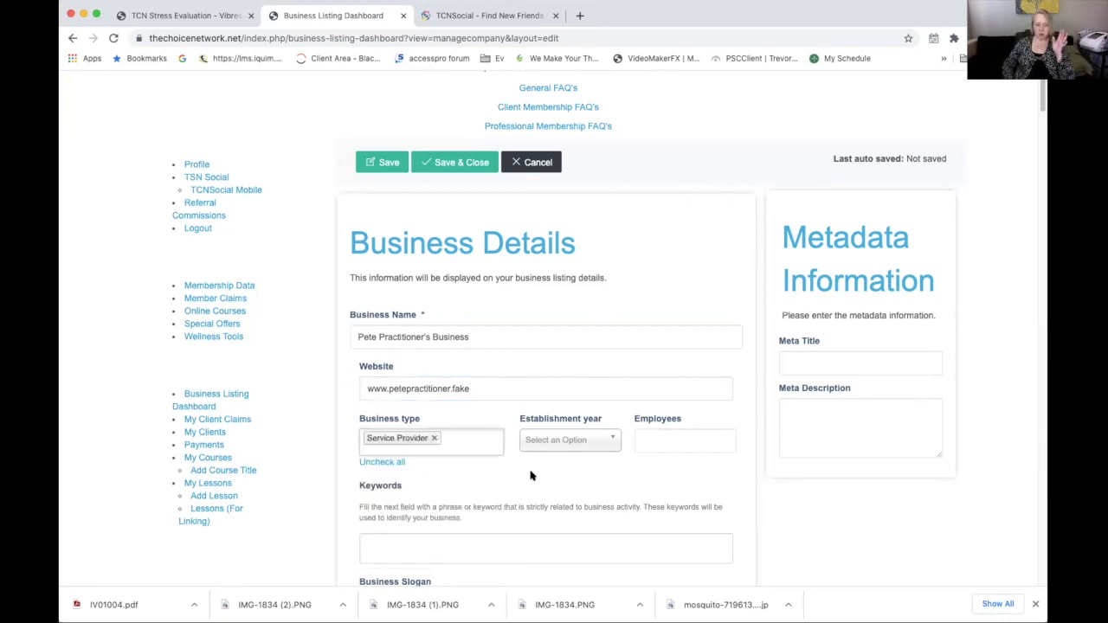
click(609, 440)
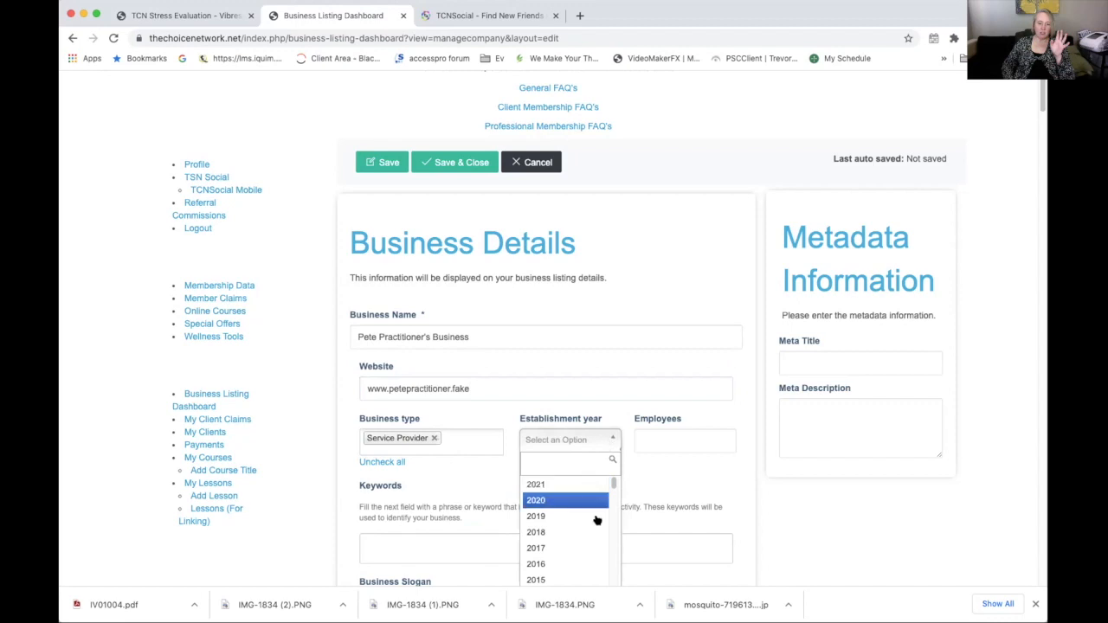
click(575, 564)
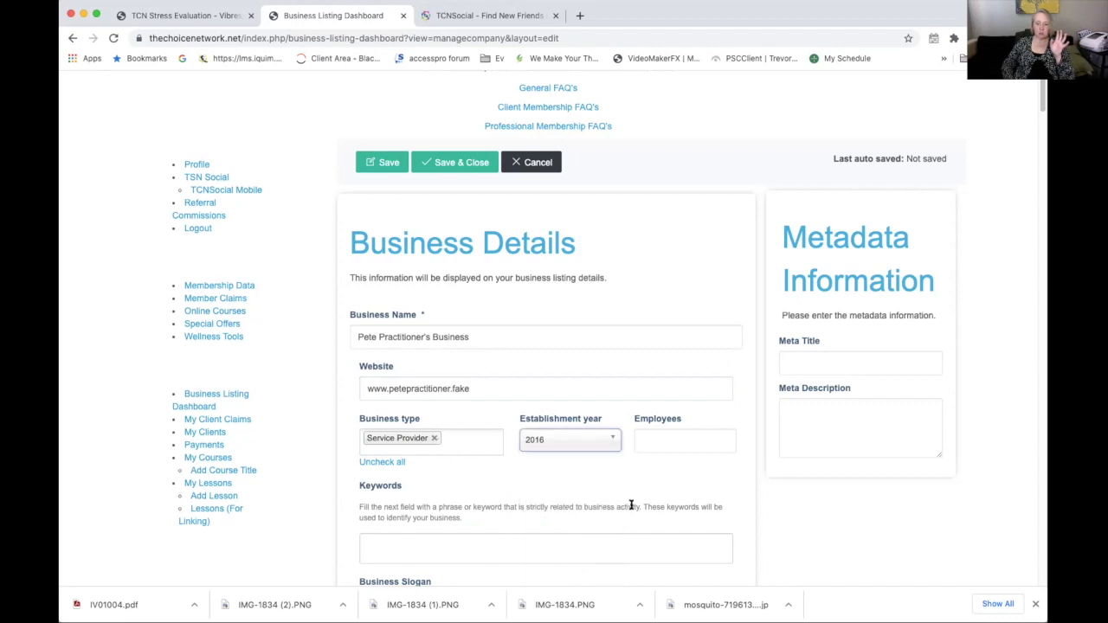
click(680, 441)
click(673, 476)
Add the keyword tag 'acupuncture' and the slogan 'Helping people get healthy'
scroll(707, 415, down, 1)
scroll(707, 412, down, 5)
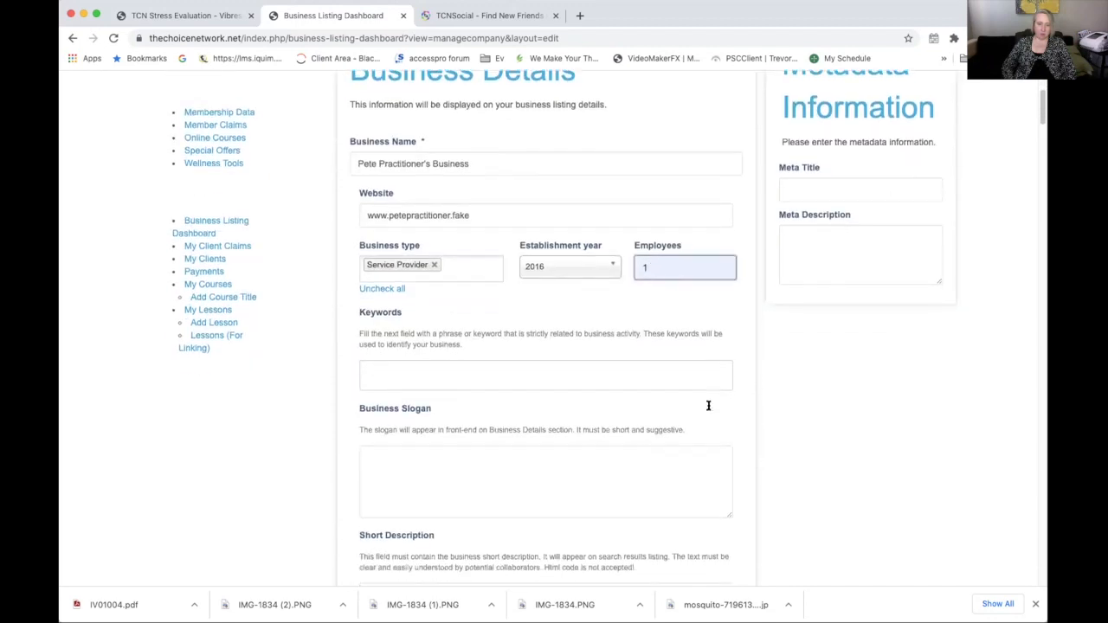
click(449, 331)
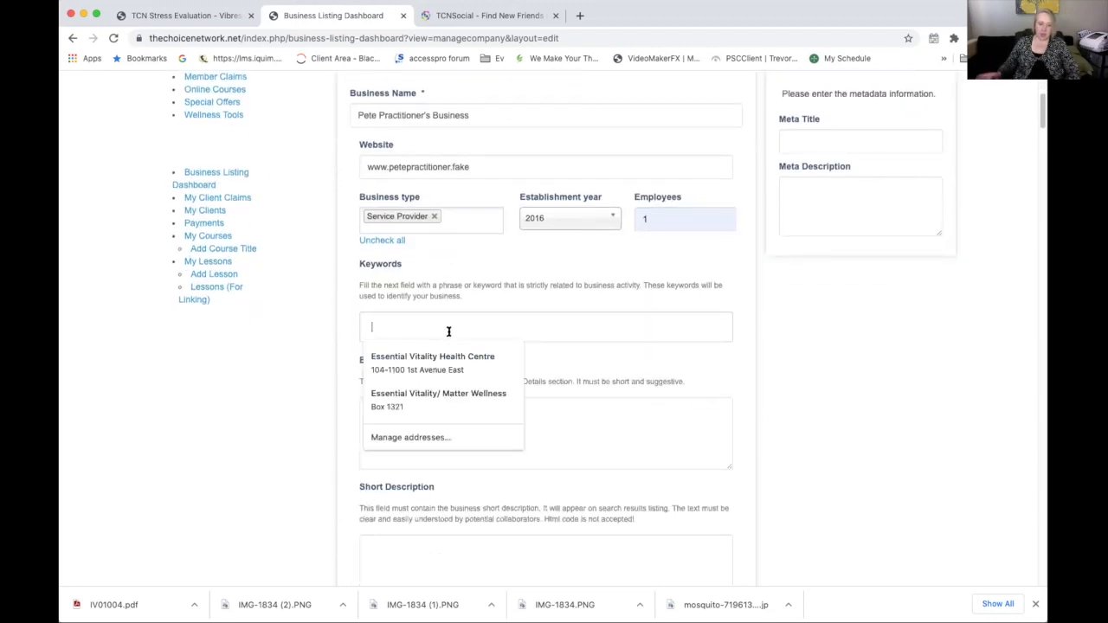
text(acupun)
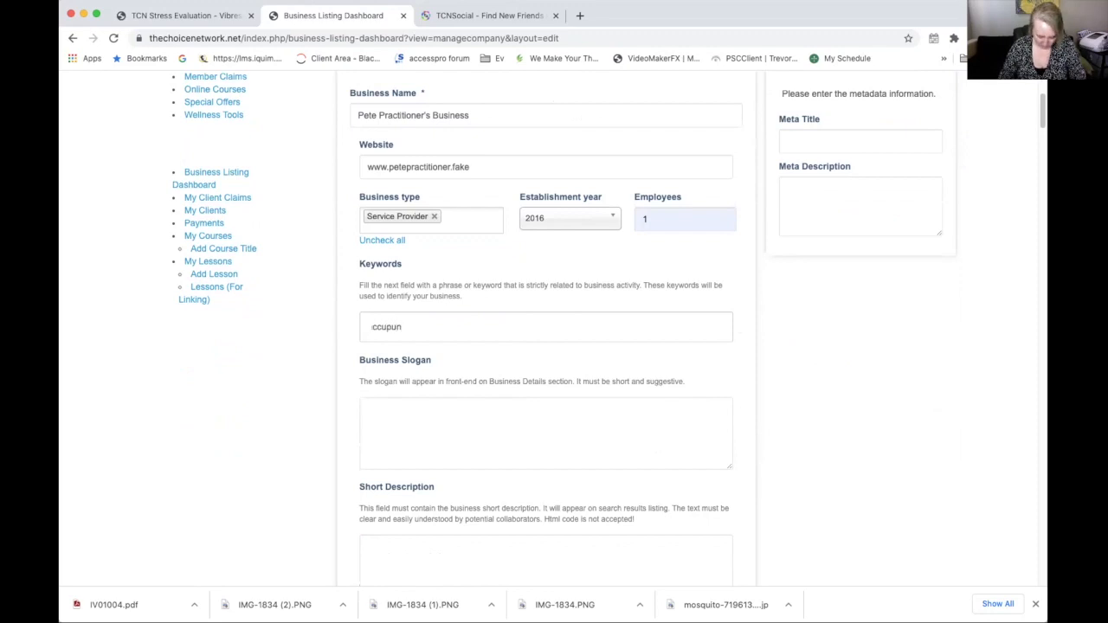
text(cture)
key(Return)
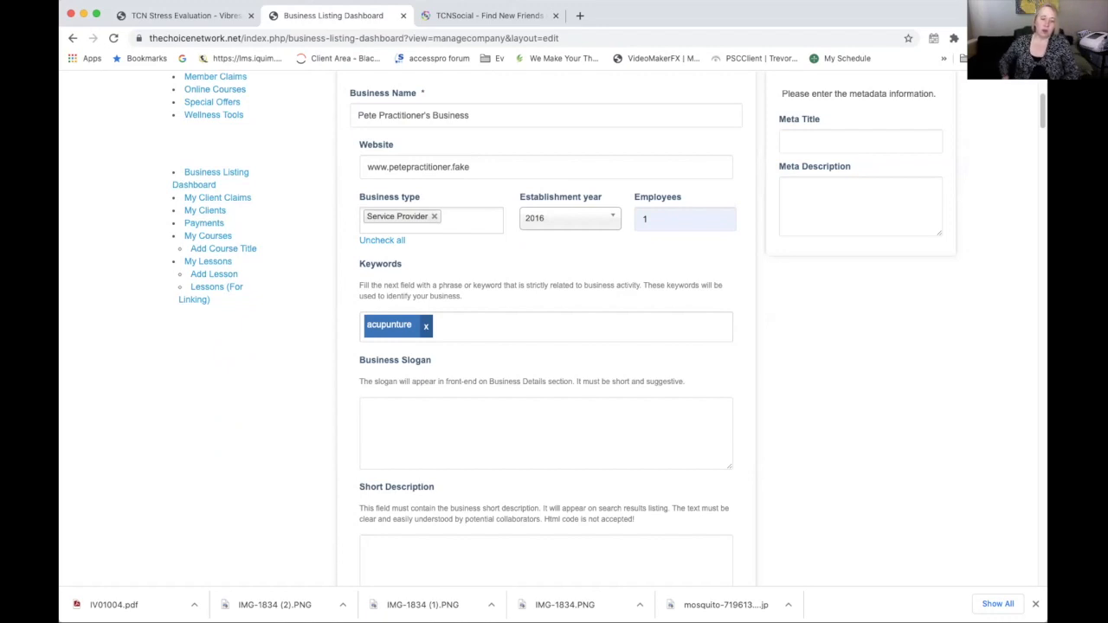
click(468, 420)
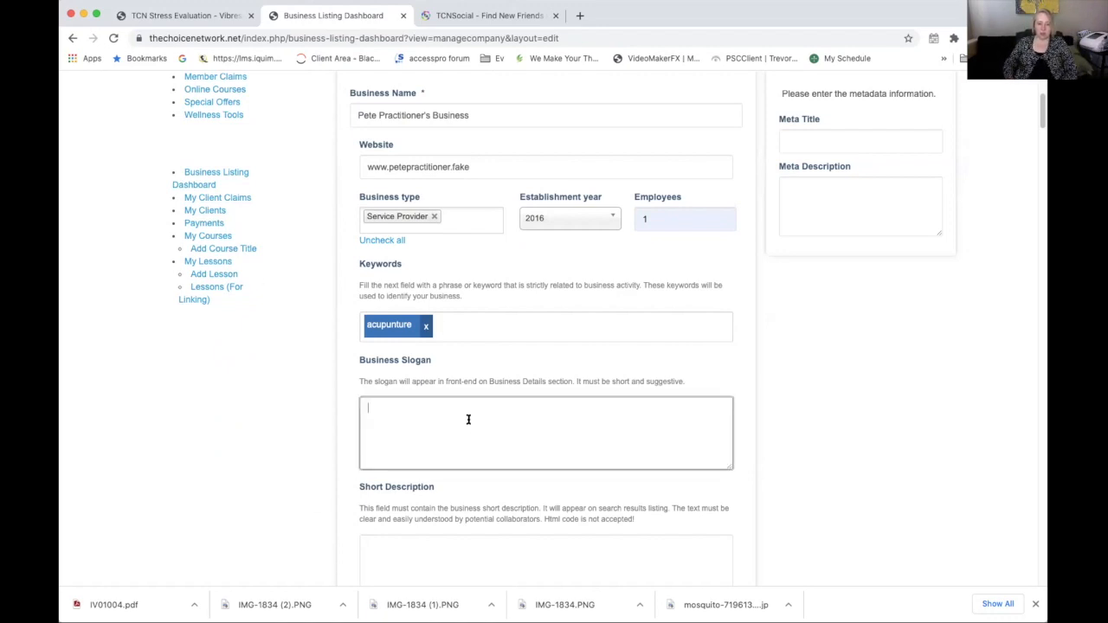
text(Hel)
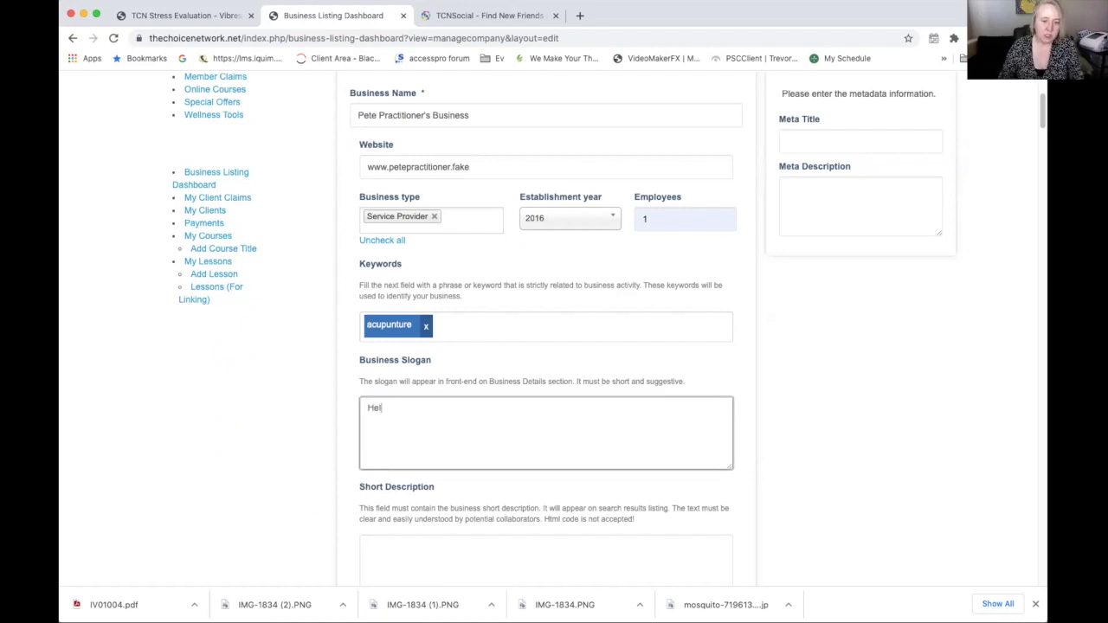
text(ping people )
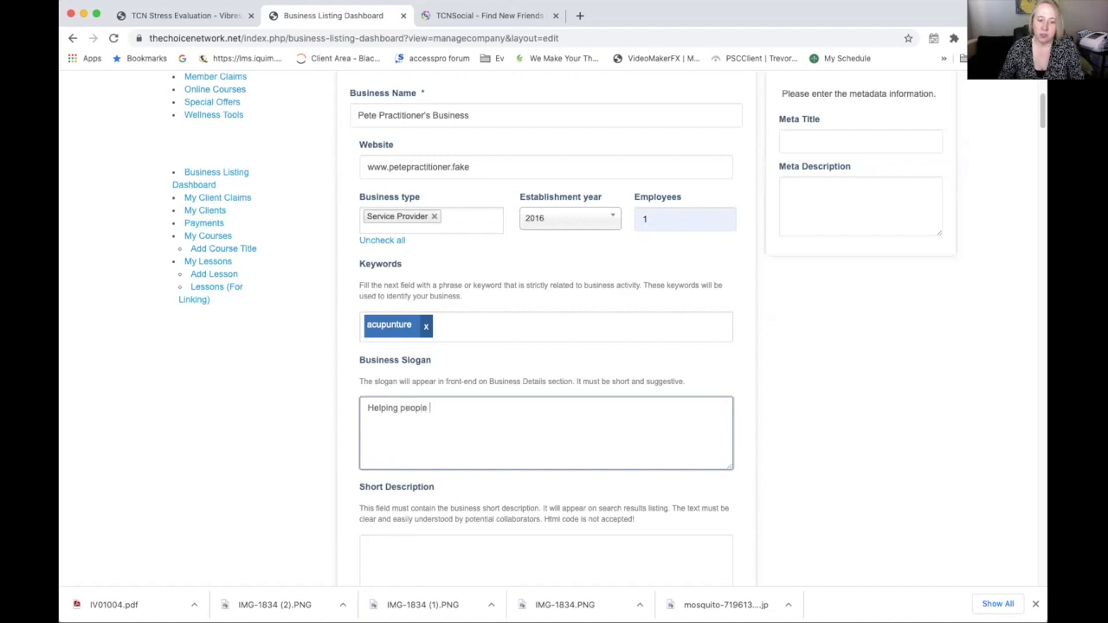
text(get health)
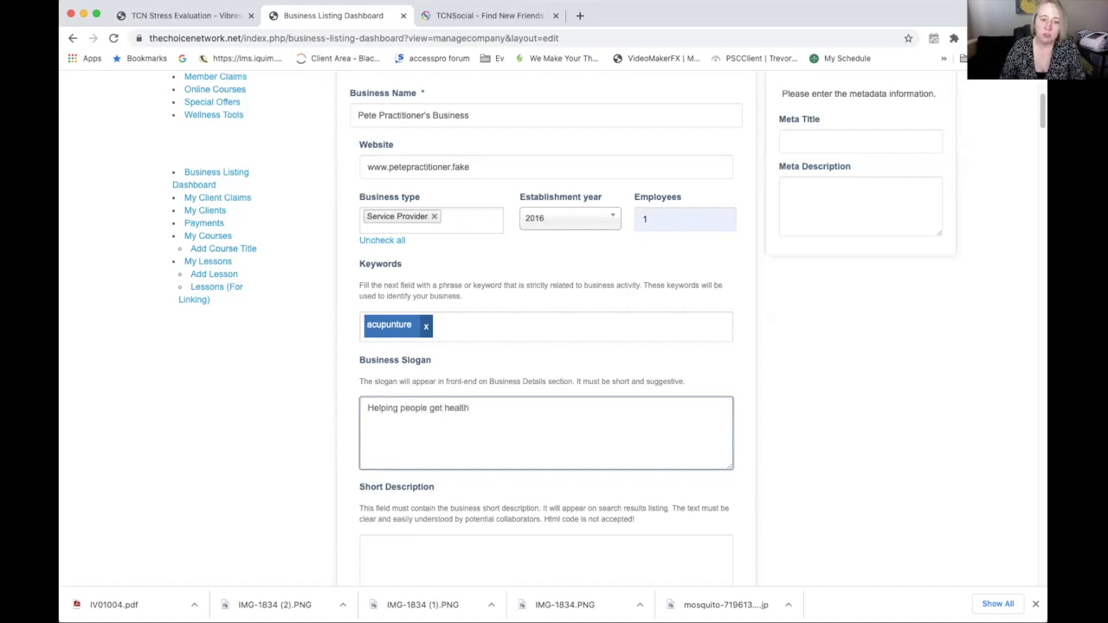
text(y)
scroll(460, 383, down, 3)
click(460, 383)
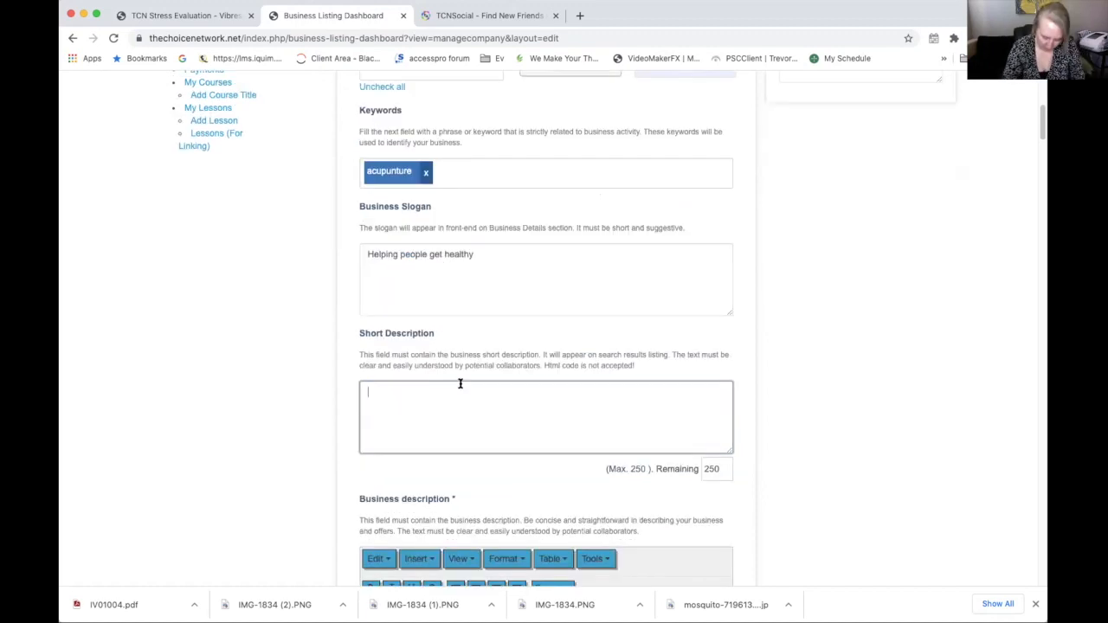
Type 'Offers acupuncture and nutrition services' as the short description
text(O)
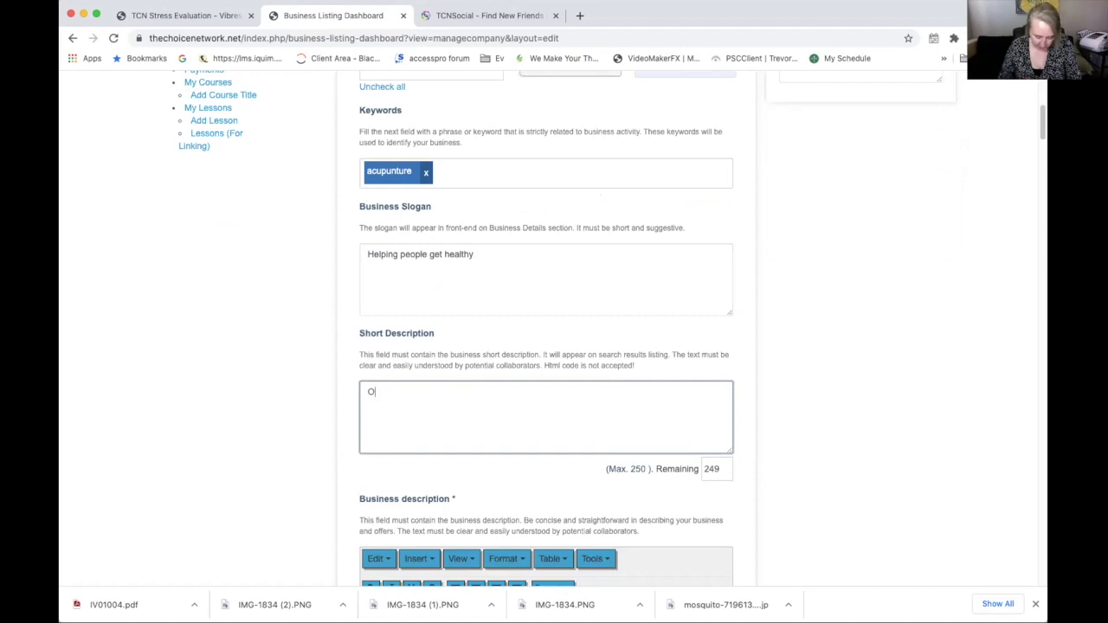
text(ffers )
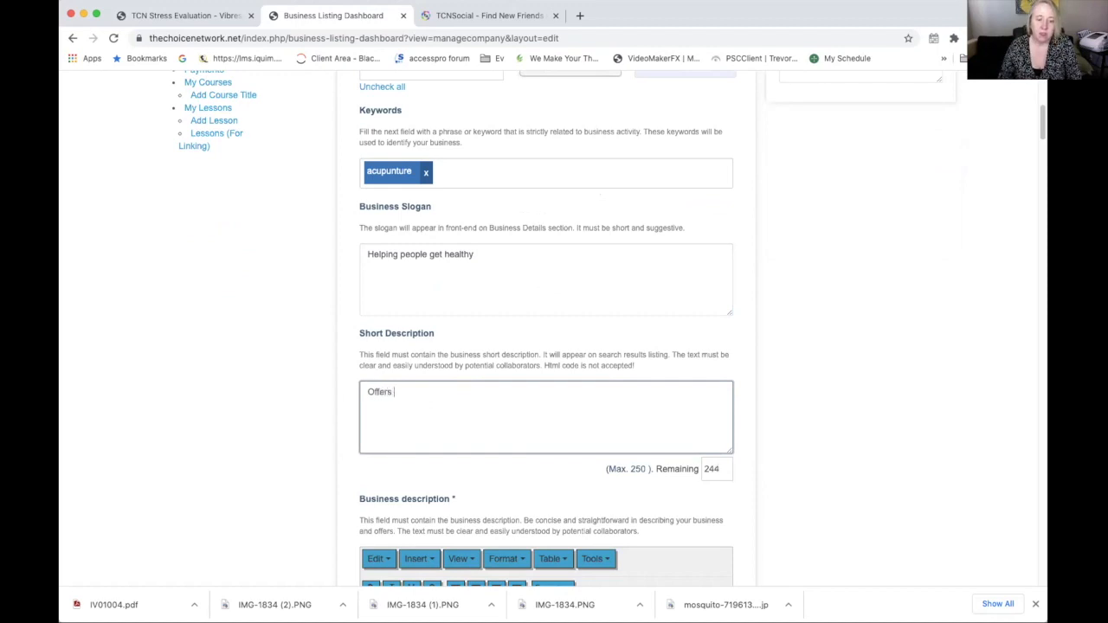
text(acupunc)
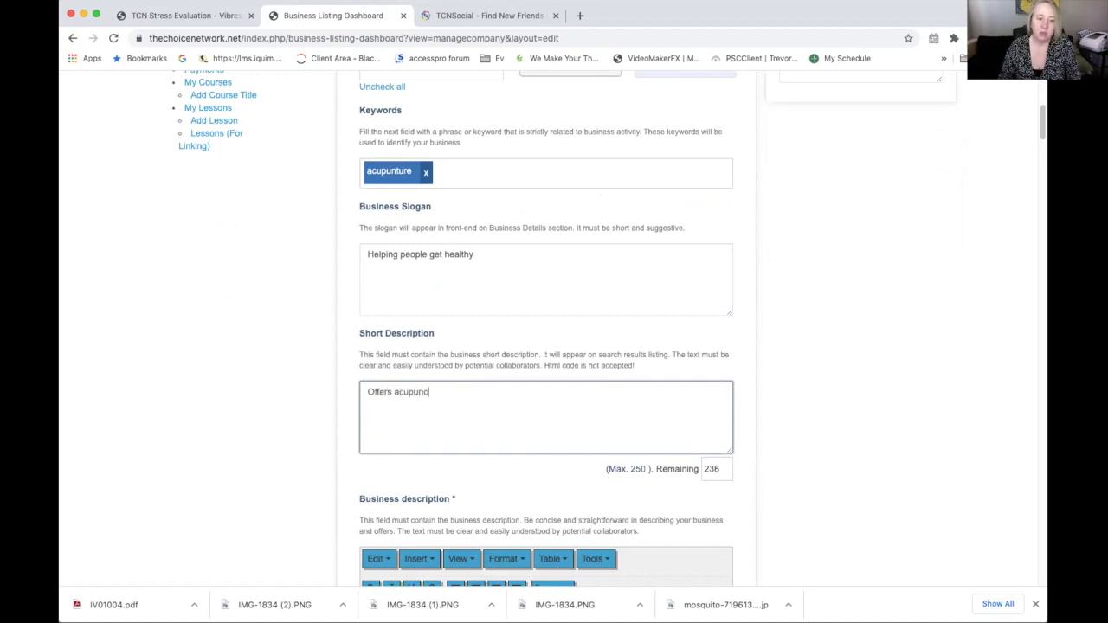
text(ture and nu)
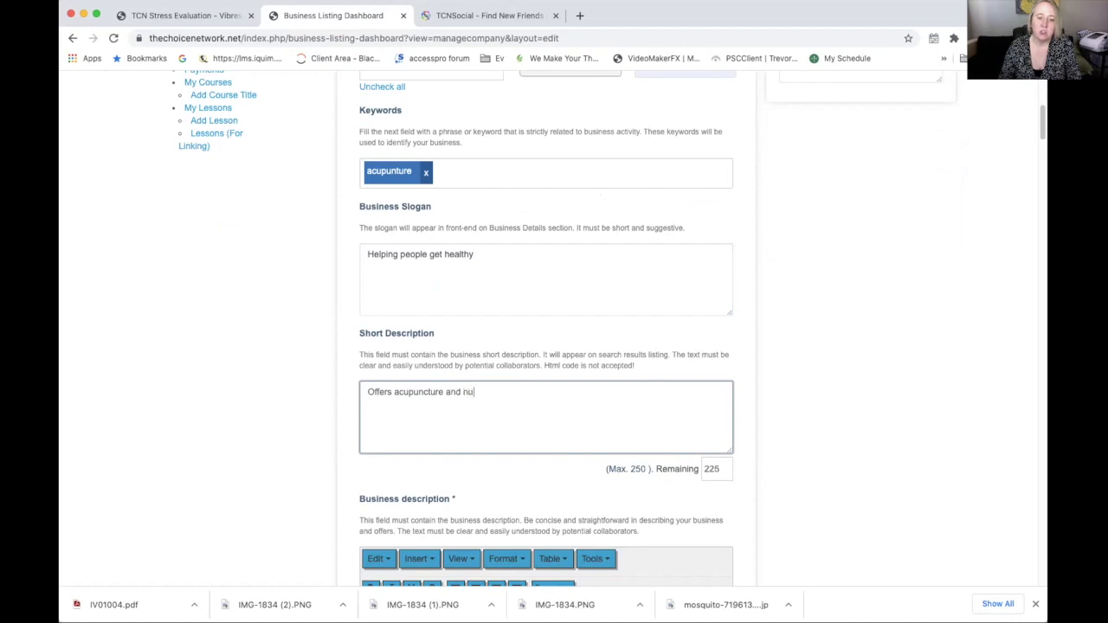
text(trition ser)
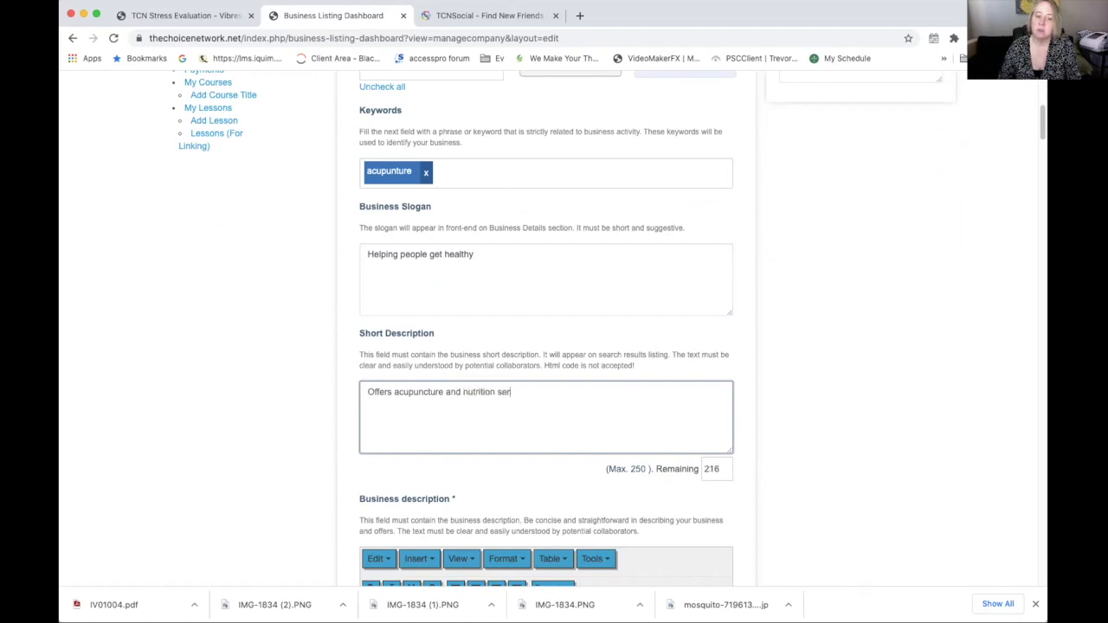
text(vices)
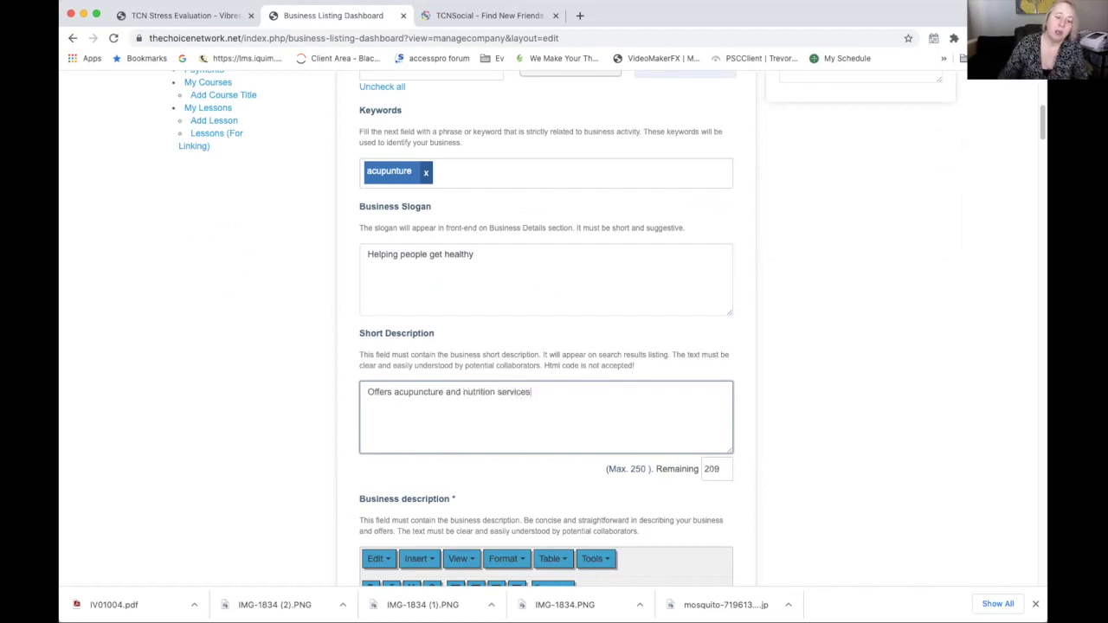
scroll(811, 365, down, 3)
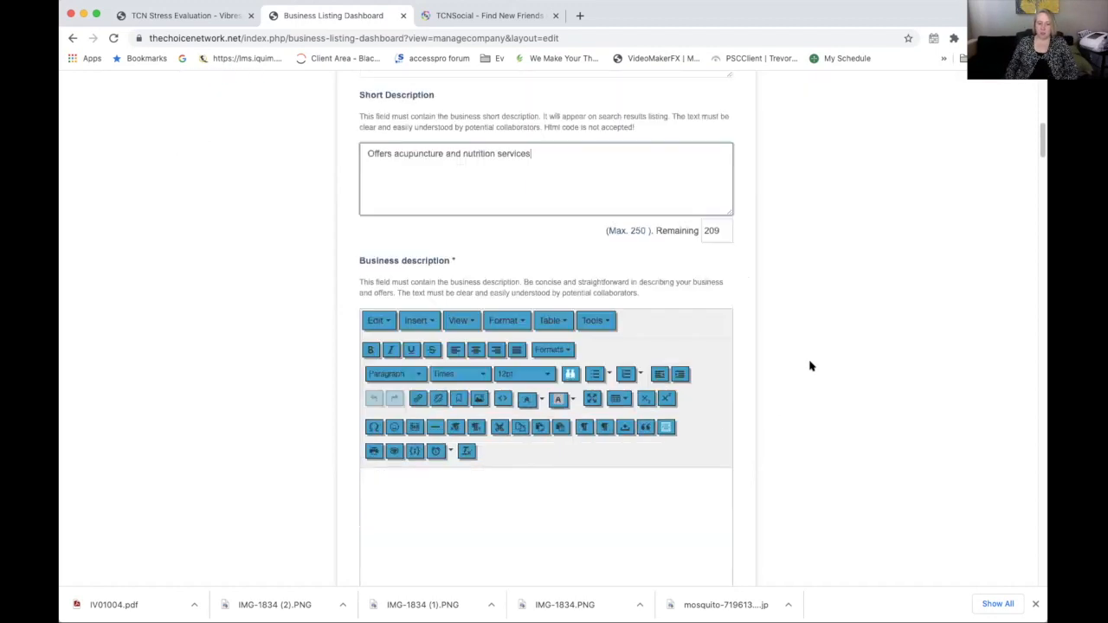
Paste the prepared description covering Acupuncture, Nutrition Consulting and Ionic Foot Detox using Edit > Paste
scroll(811, 366, down, 2)
click(414, 325)
right_click(409, 322)
click(372, 317)
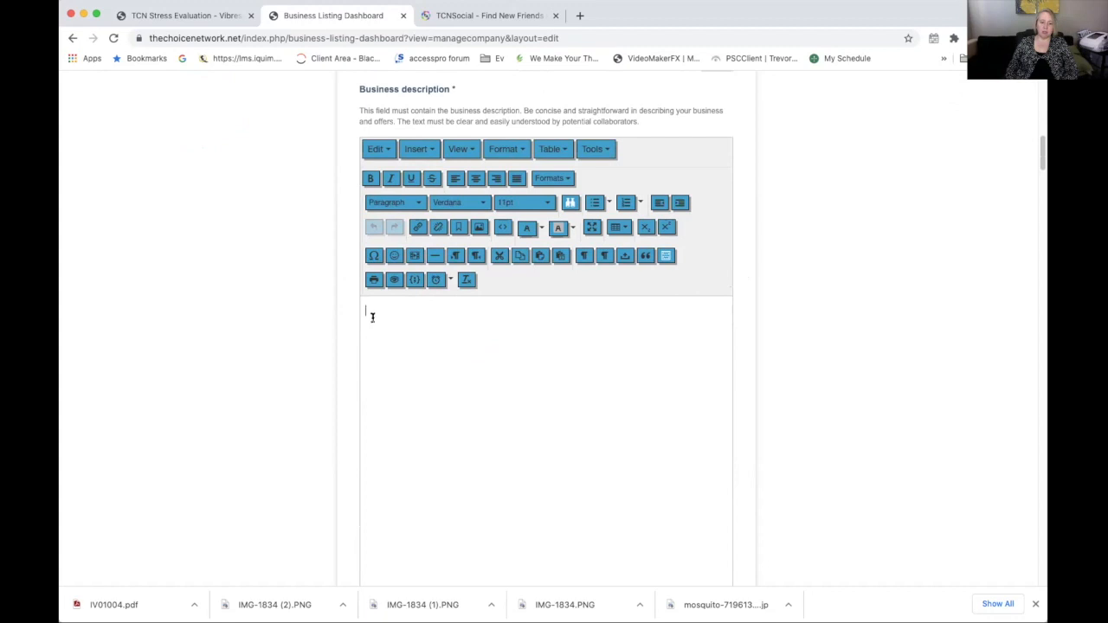
click(107, 1)
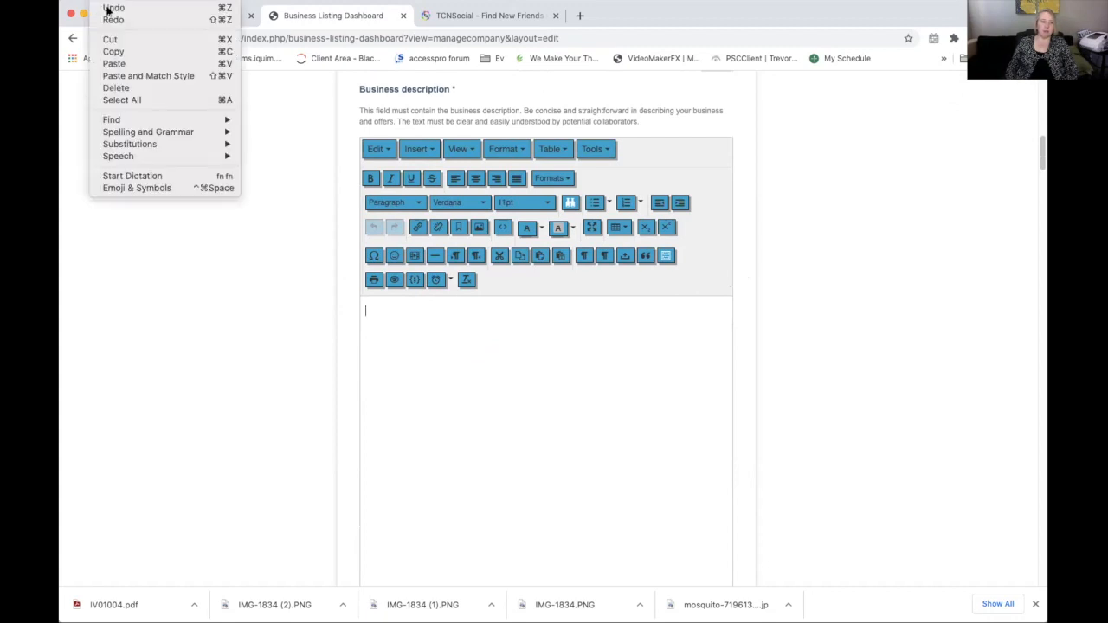
click(113, 64)
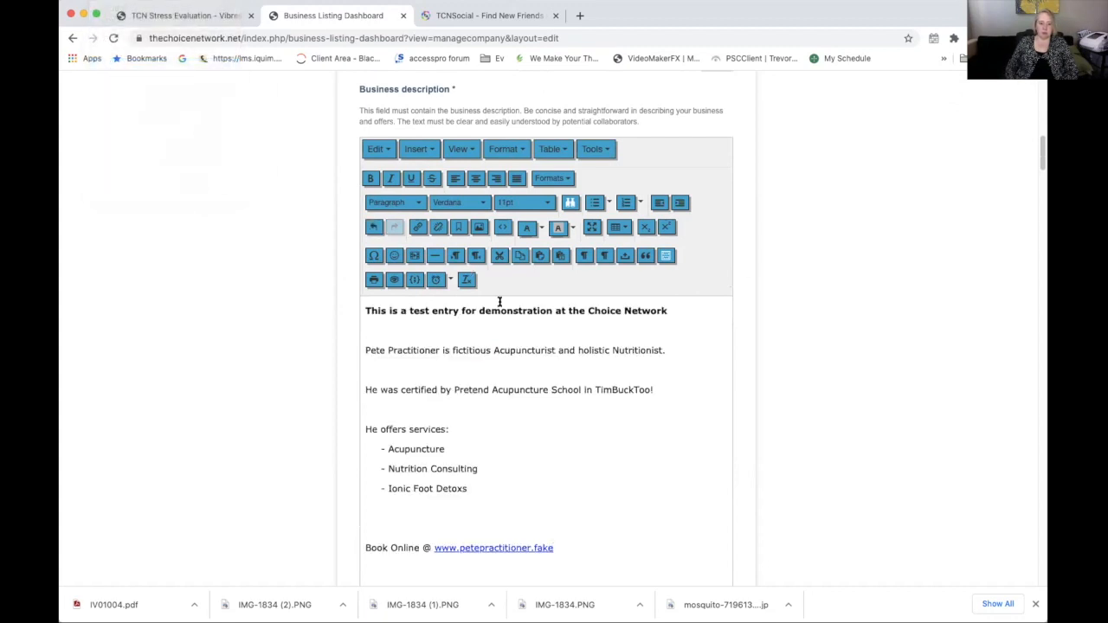
scroll(680, 461, down, 1)
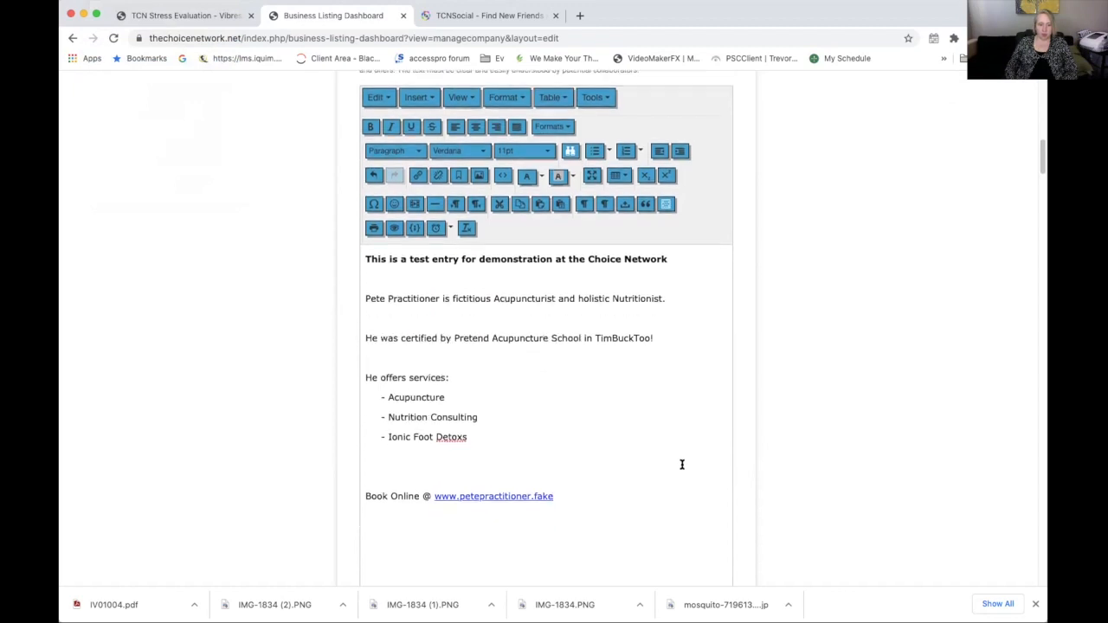
scroll(681, 465, down, 1)
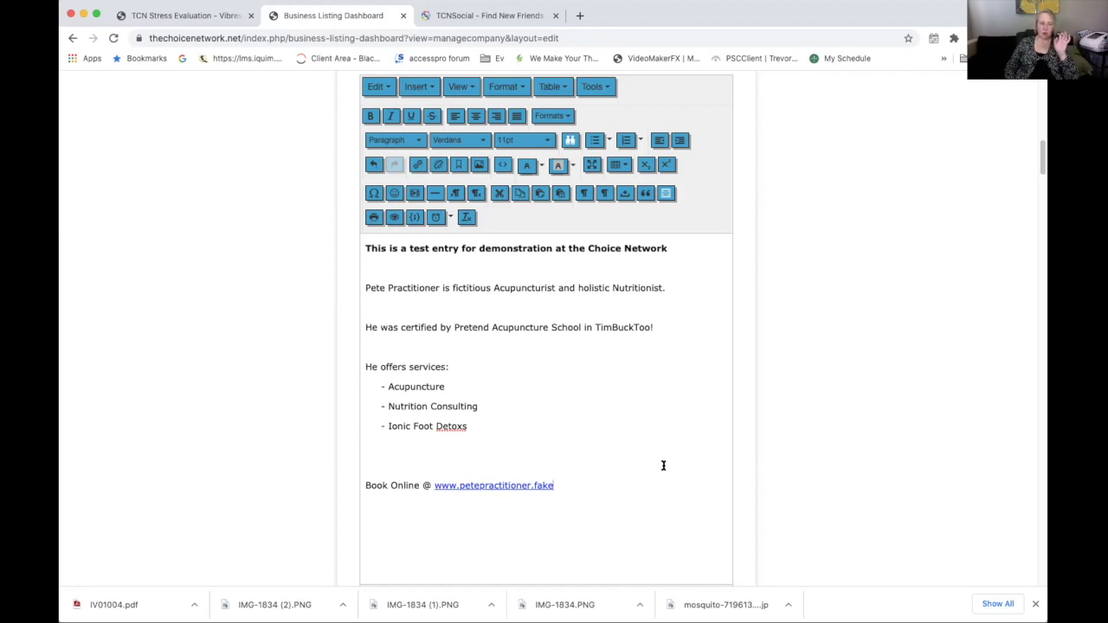
scroll(676, 459, down, 3)
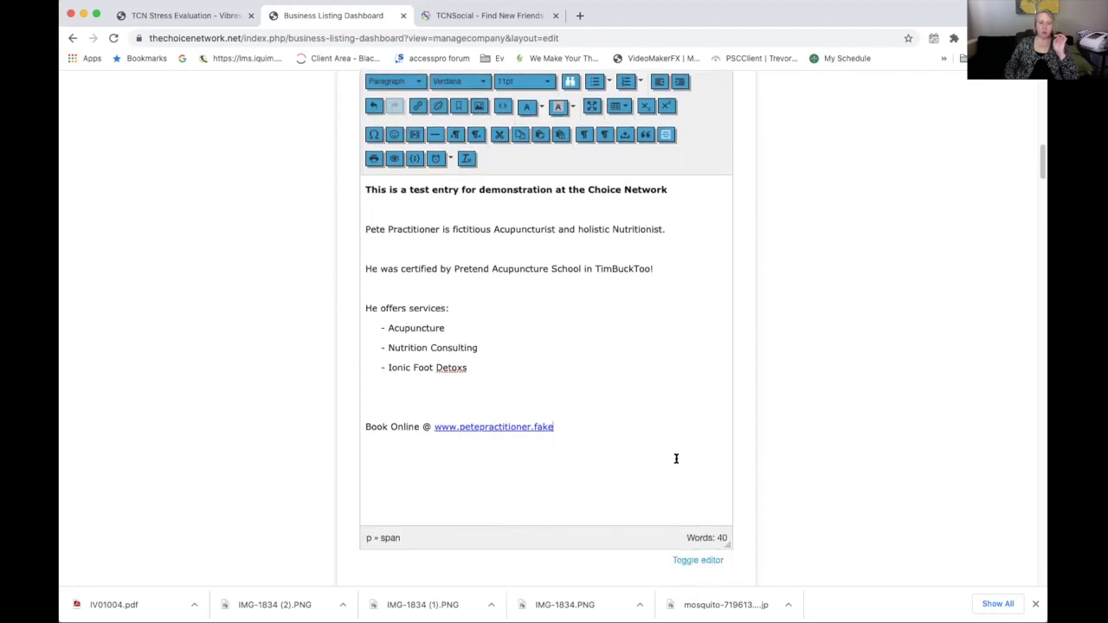
scroll(675, 459, down, 10)
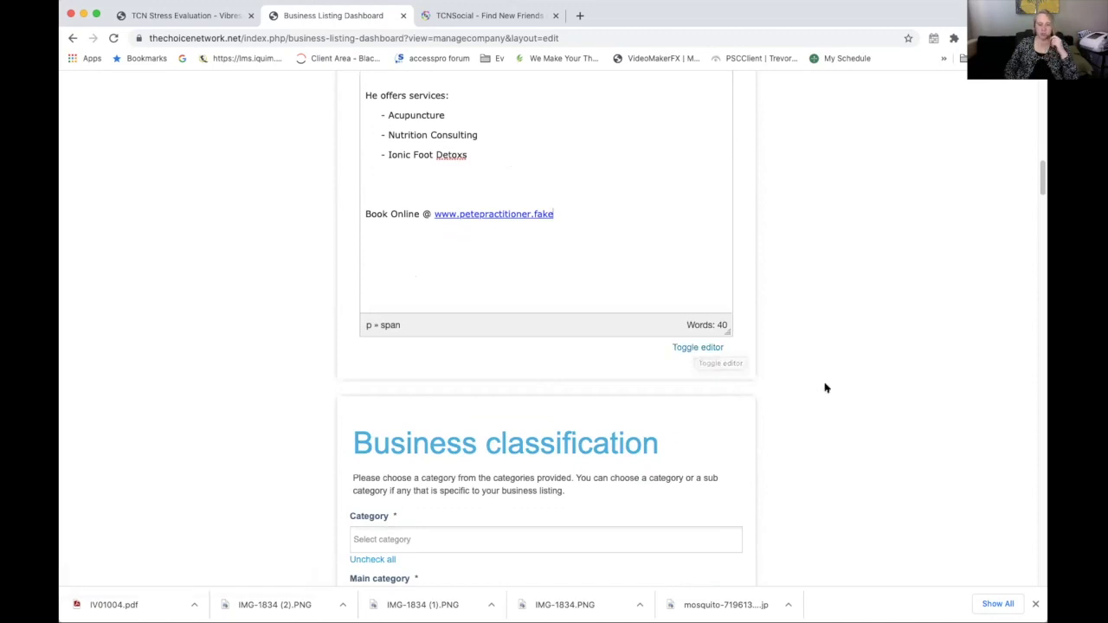
Add Acupuncture and then Holistic Nutrition to the listing's Category field
scroll(827, 398, down, 5)
click(527, 244)
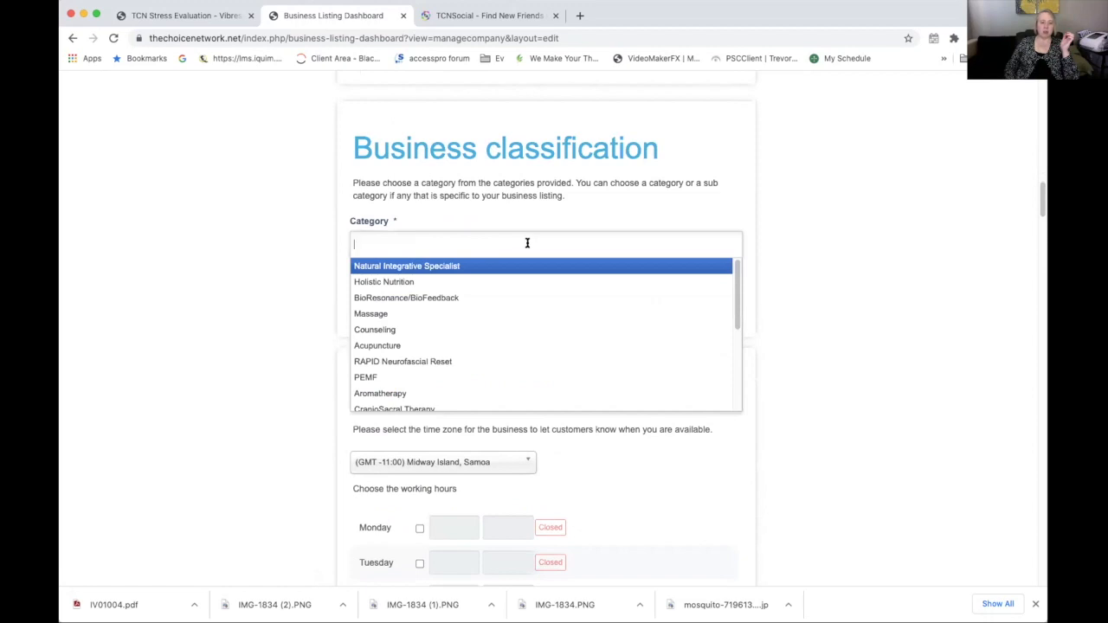
click(401, 346)
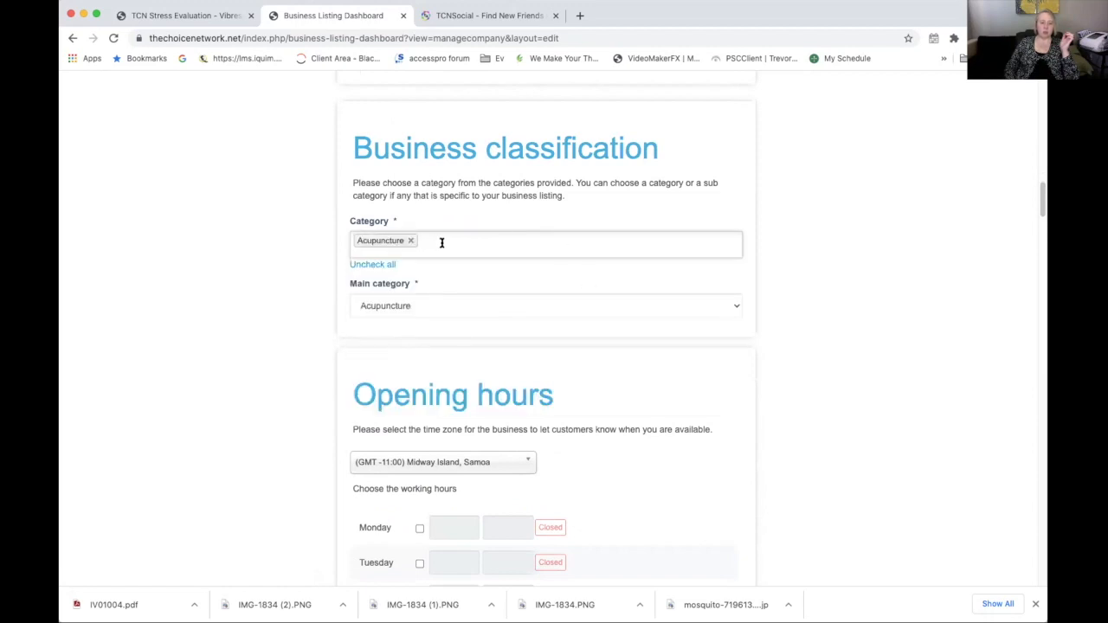
click(442, 243)
click(424, 278)
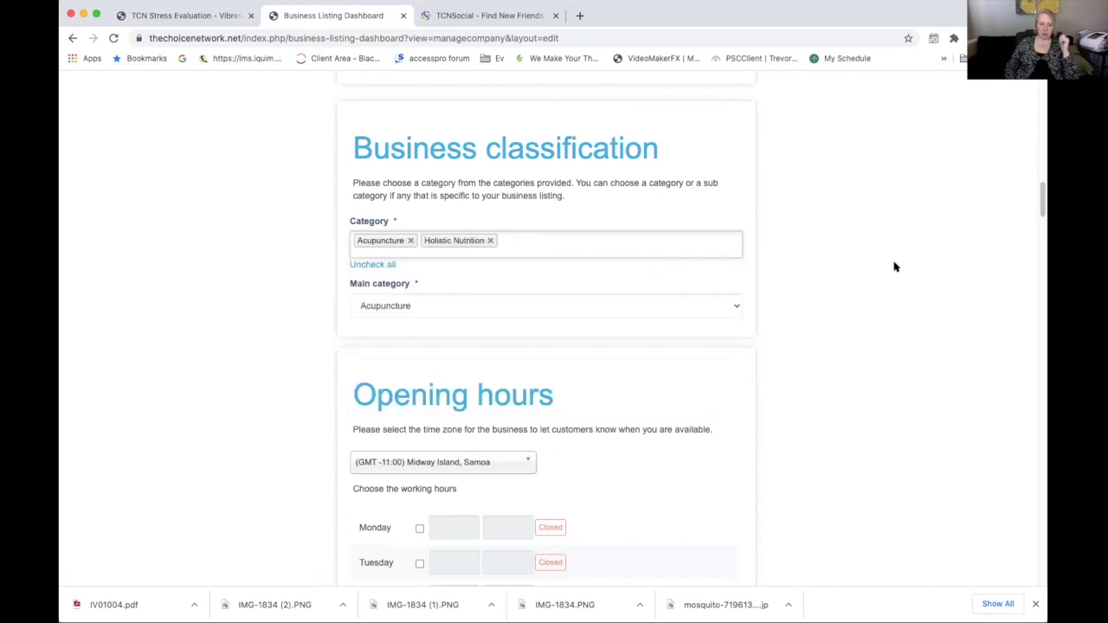
scroll(895, 267, down, 3)
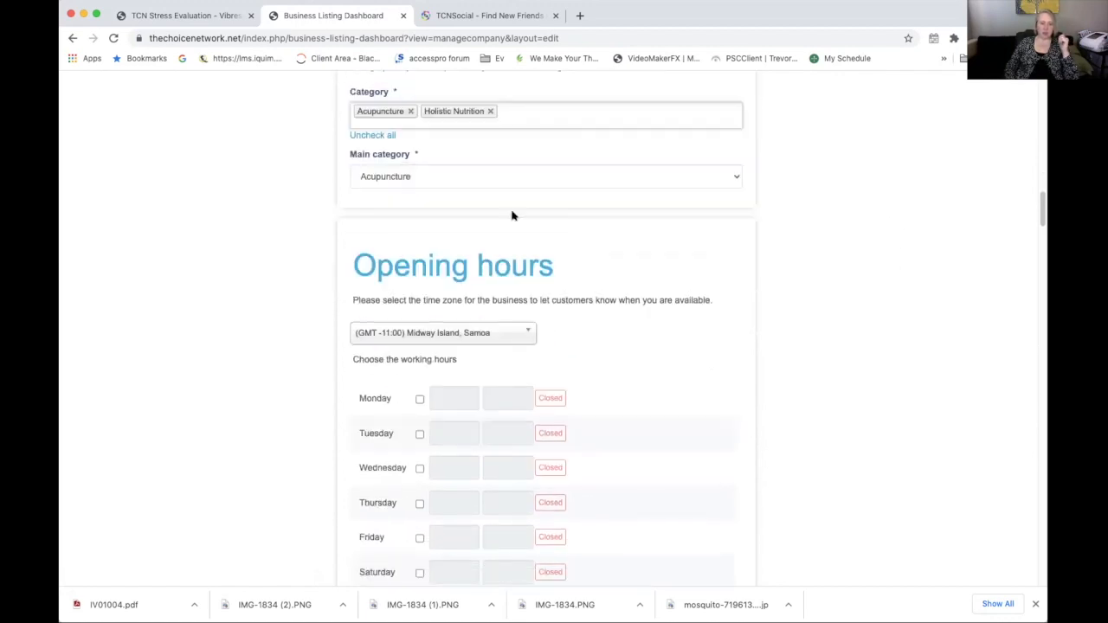
Set the opening-hours time zone to GMT -10:00 Hawaii
scroll(959, 310, down, 1)
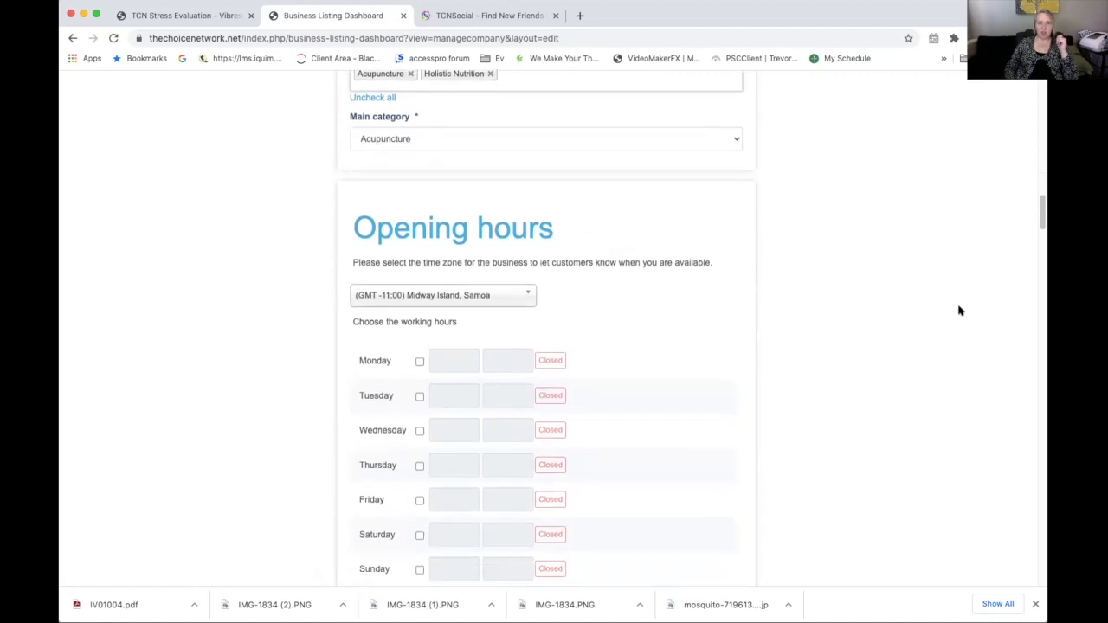
click(511, 292)
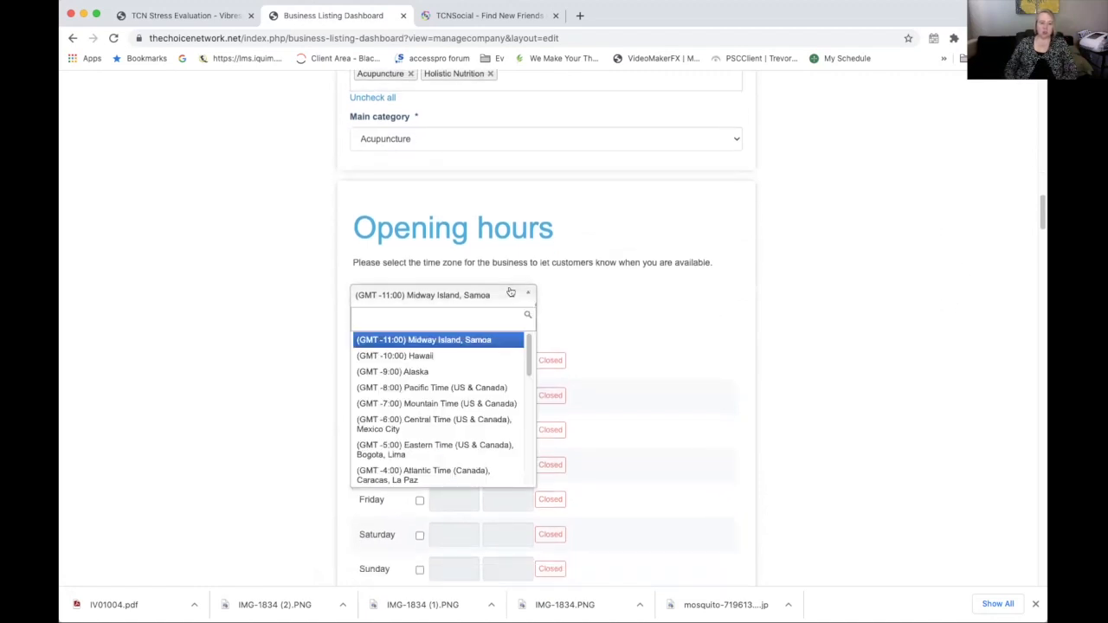
click(465, 357)
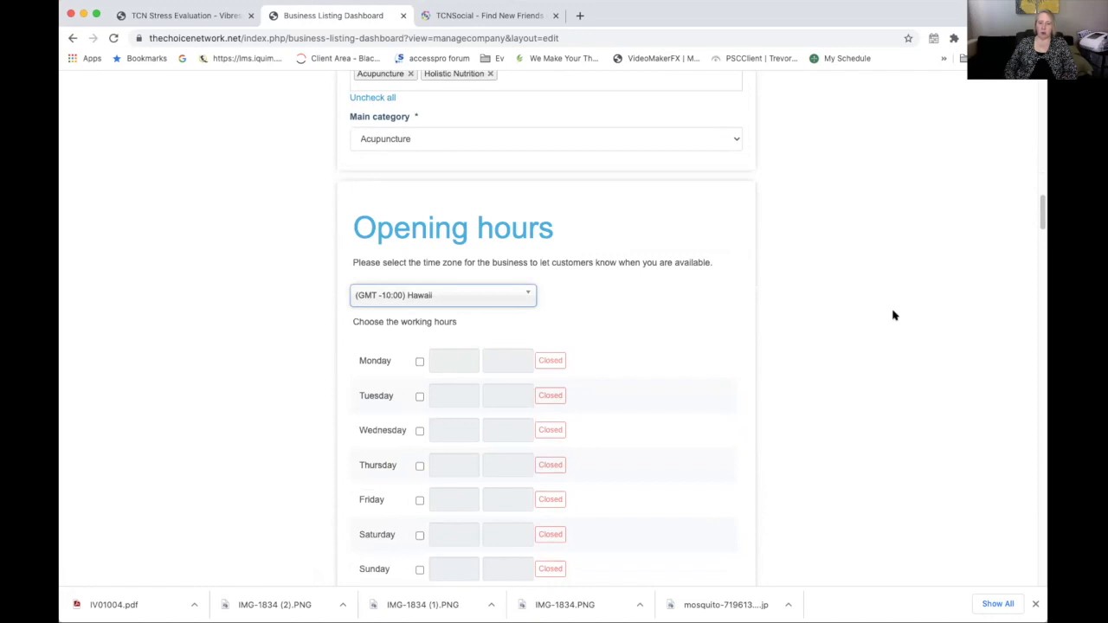
scroll(849, 322, down, 2)
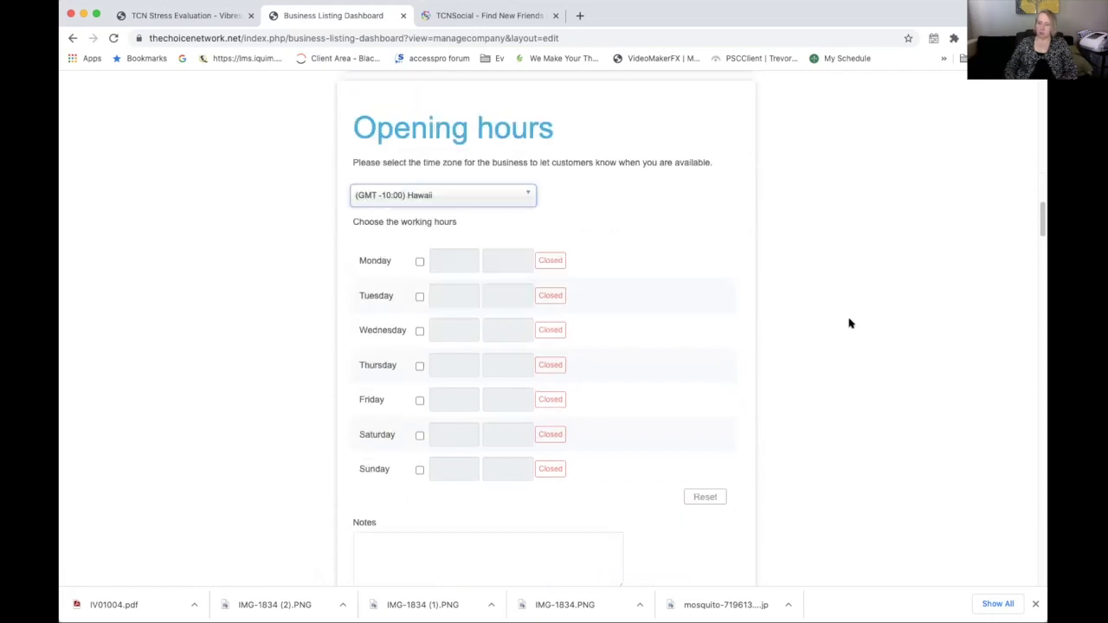
Mark Monday as open from 07:00 AM to 04:30 PM
click(420, 261)
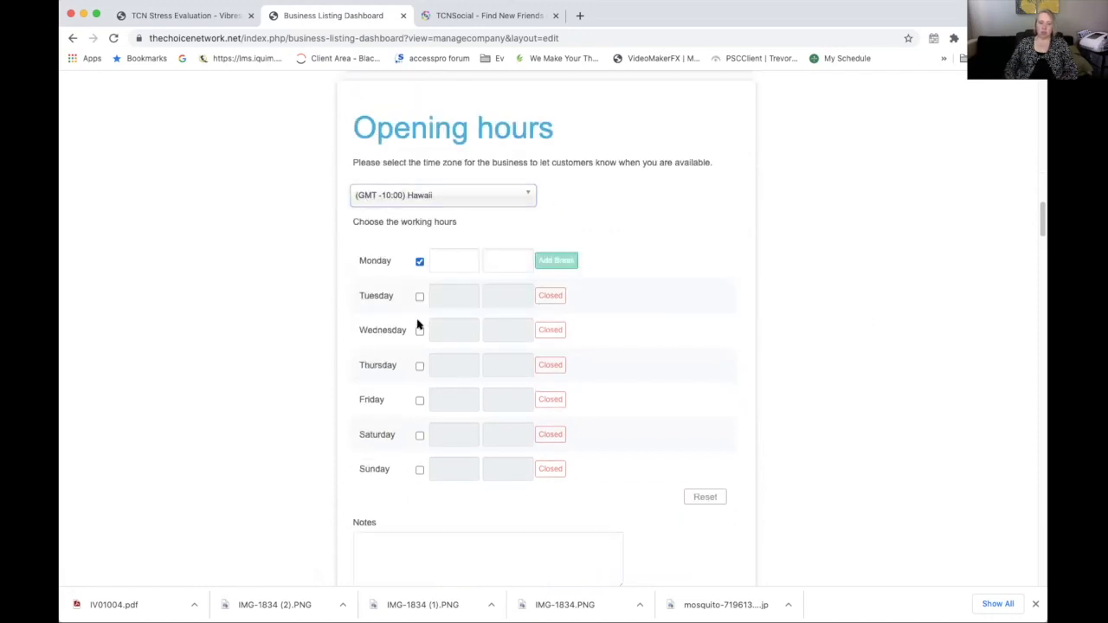
click(455, 262)
click(456, 312)
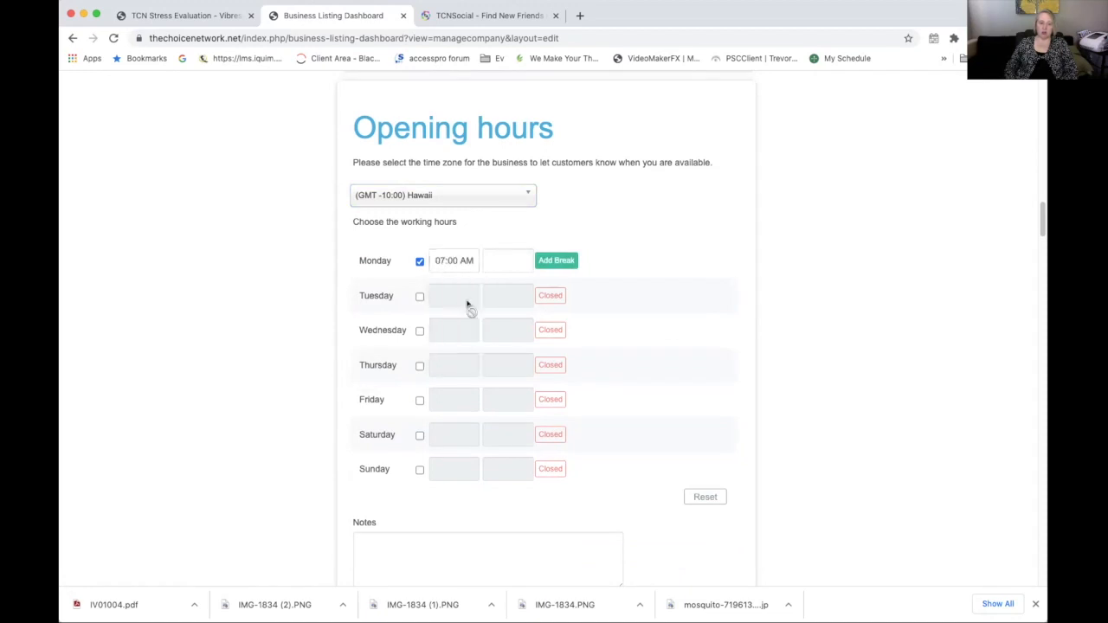
click(507, 259)
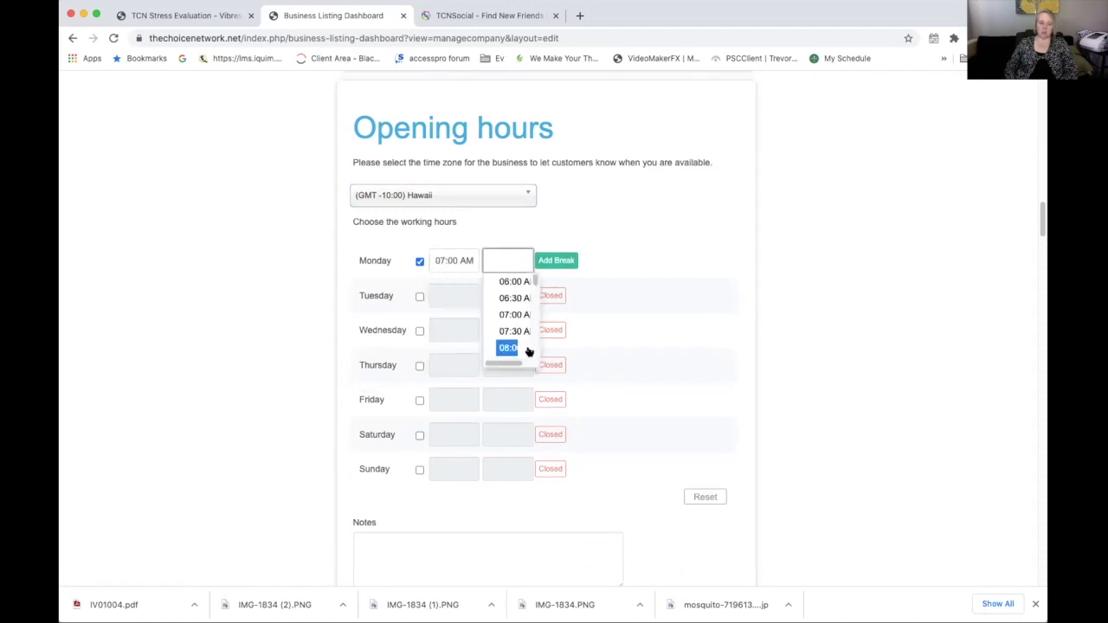
scroll(530, 344, down, 4)
scroll(530, 342, down, 4)
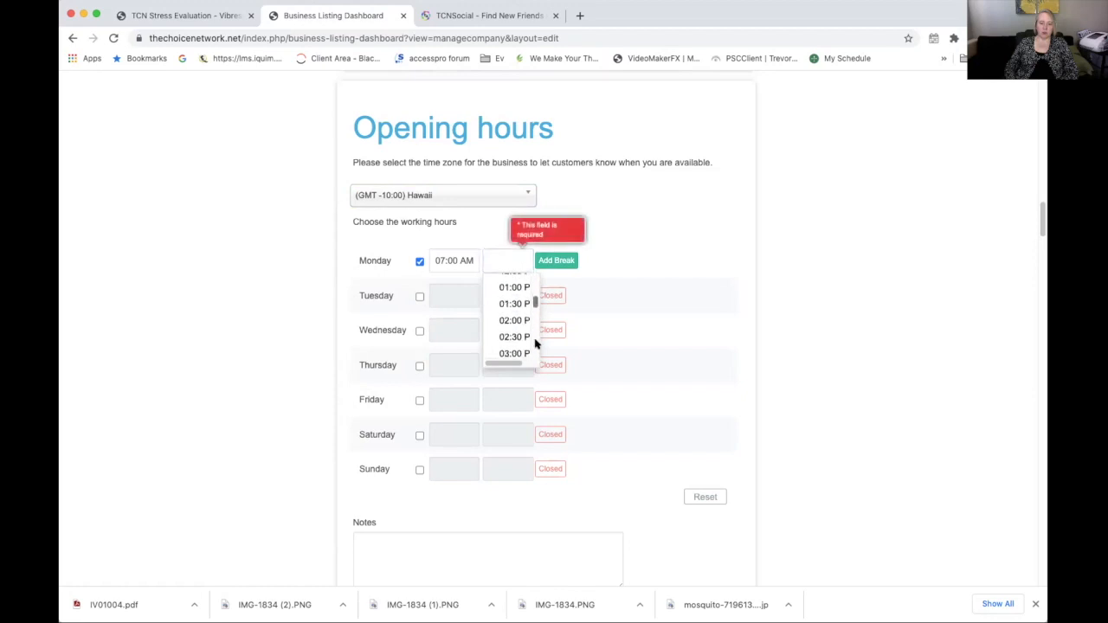
click(511, 338)
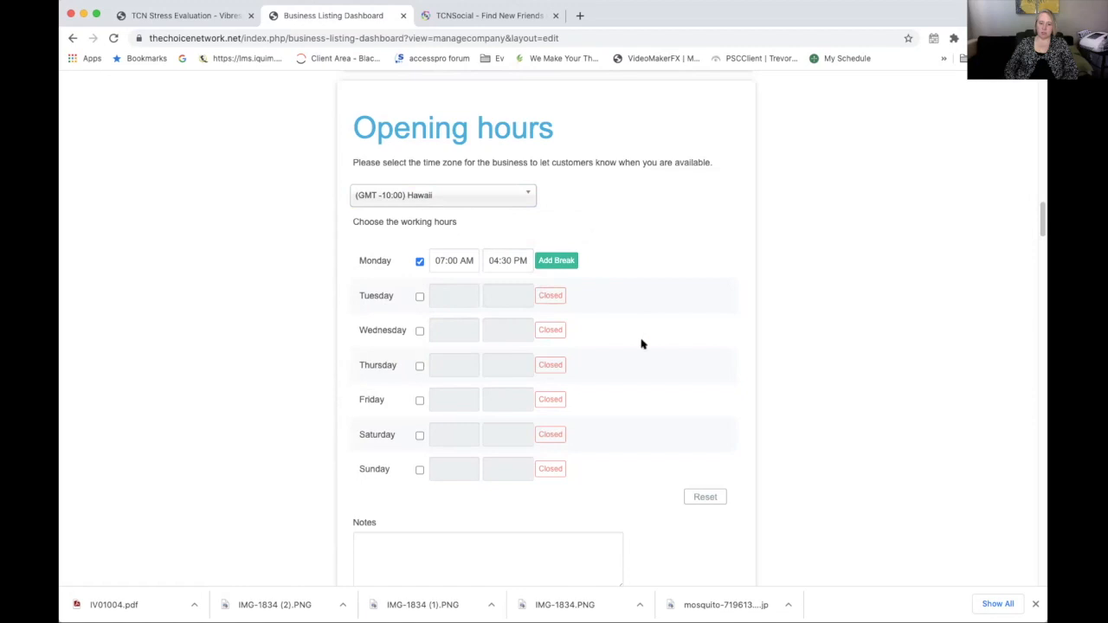
scroll(613, 341, down, 2)
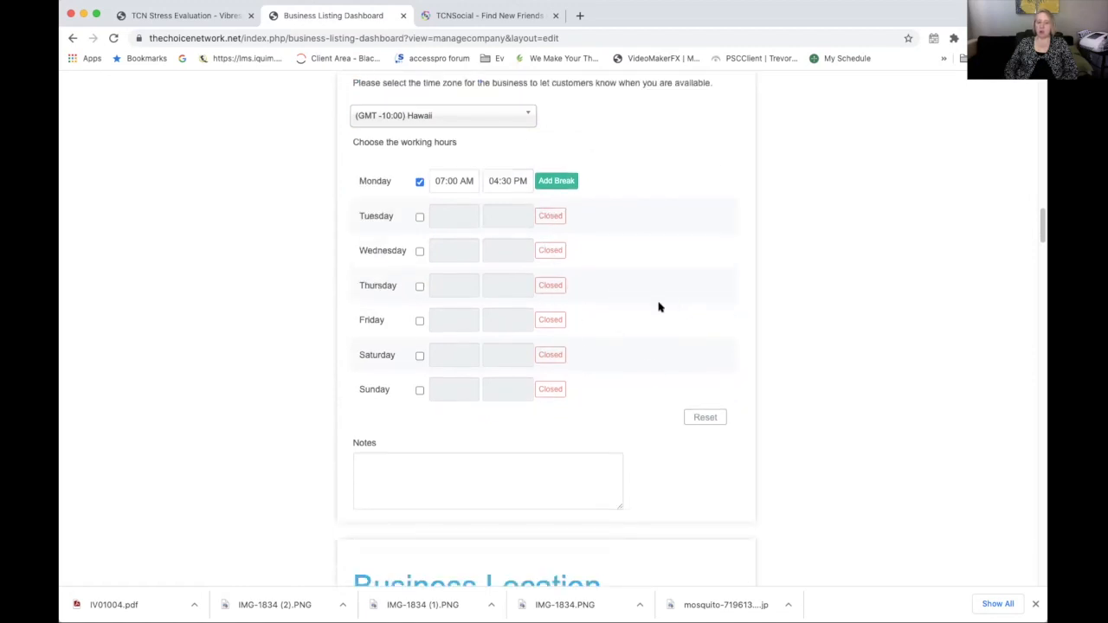
scroll(657, 308, down, 4)
Fill the business location from a saved Saskatchewan address and change the city to 'timBuckToo'
click(578, 301)
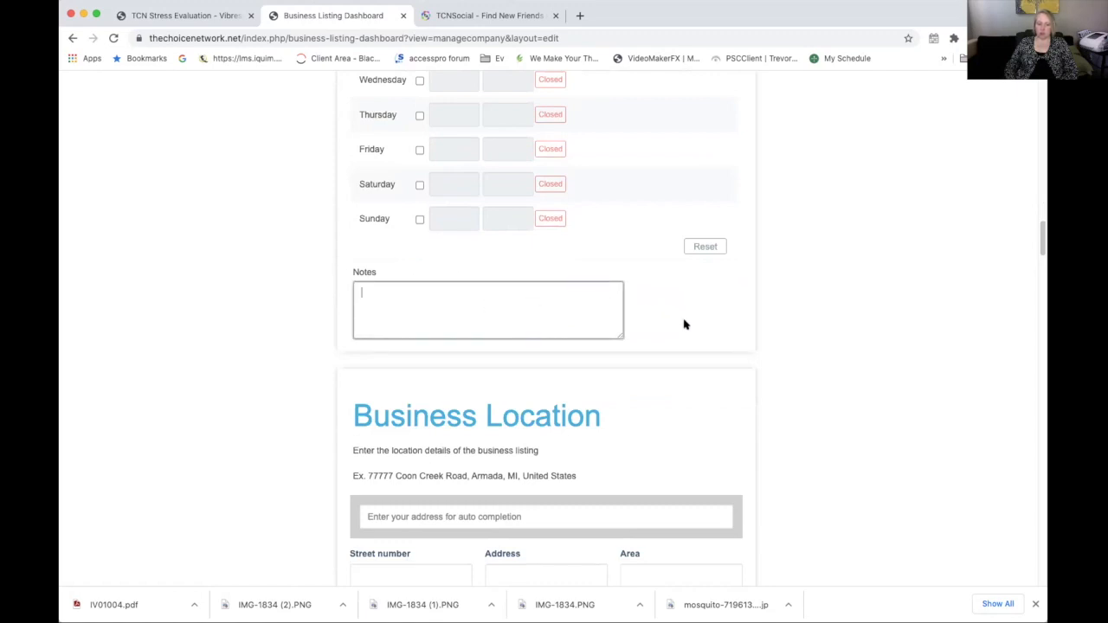
scroll(676, 333, down, 2)
scroll(677, 335, down, 1)
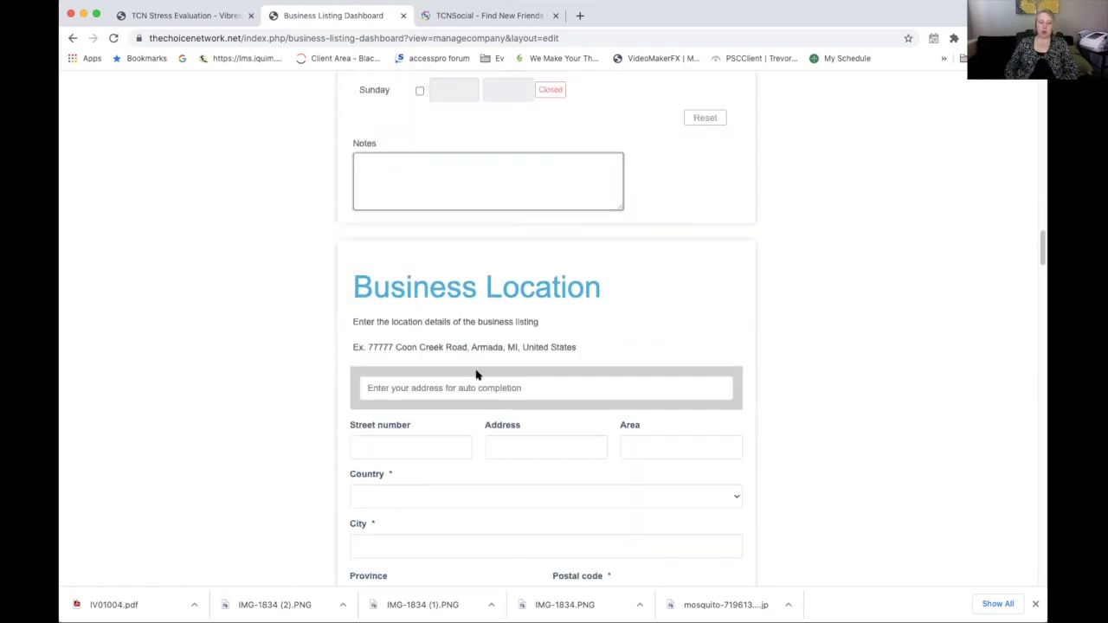
click(389, 387)
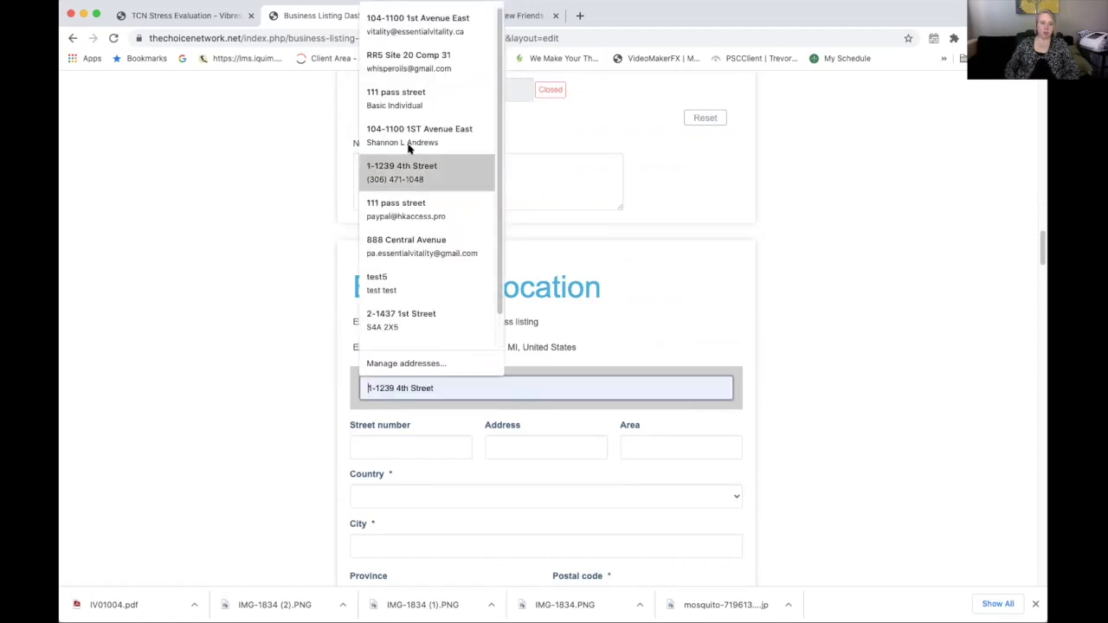
click(400, 100)
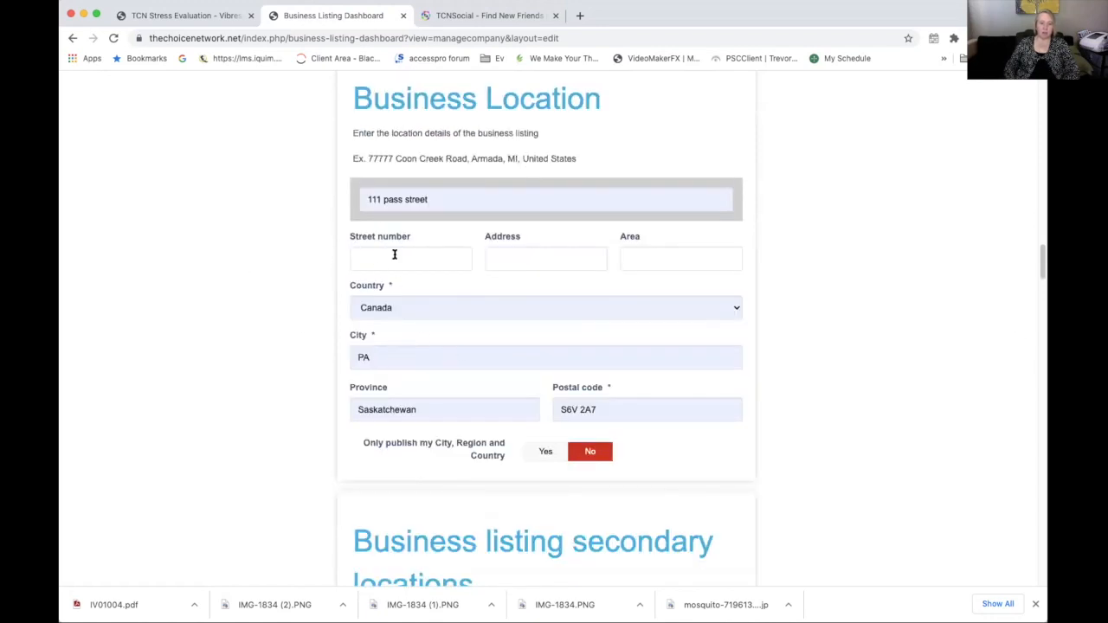
drag(384, 353, 241, 353)
text(timBuckToo)
scroll(452, 390, down, 1)
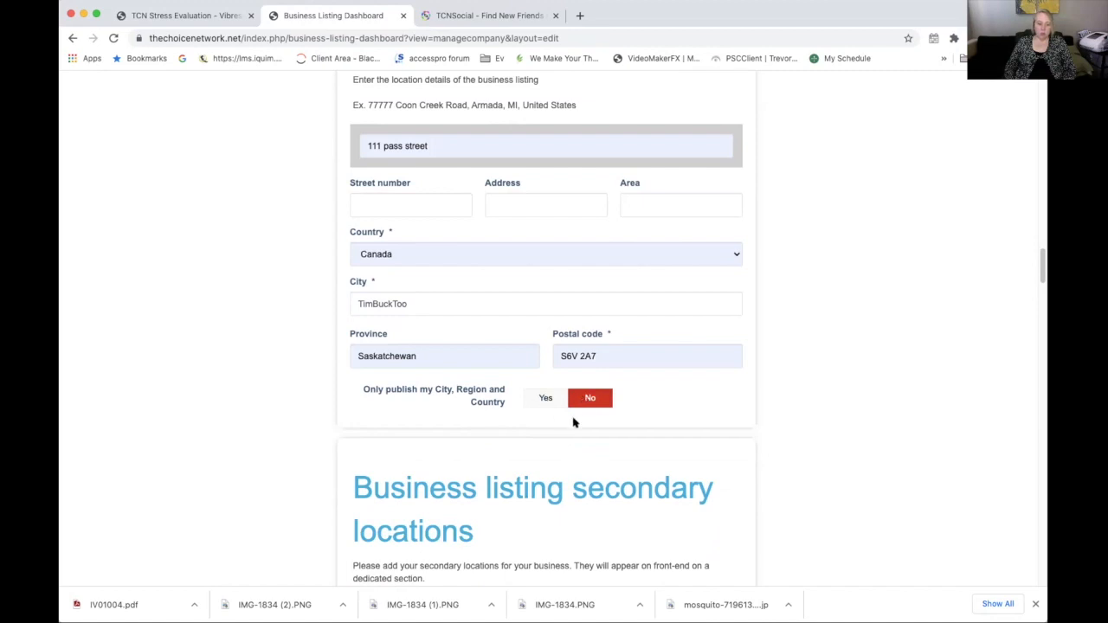
scroll(727, 407, down, 5)
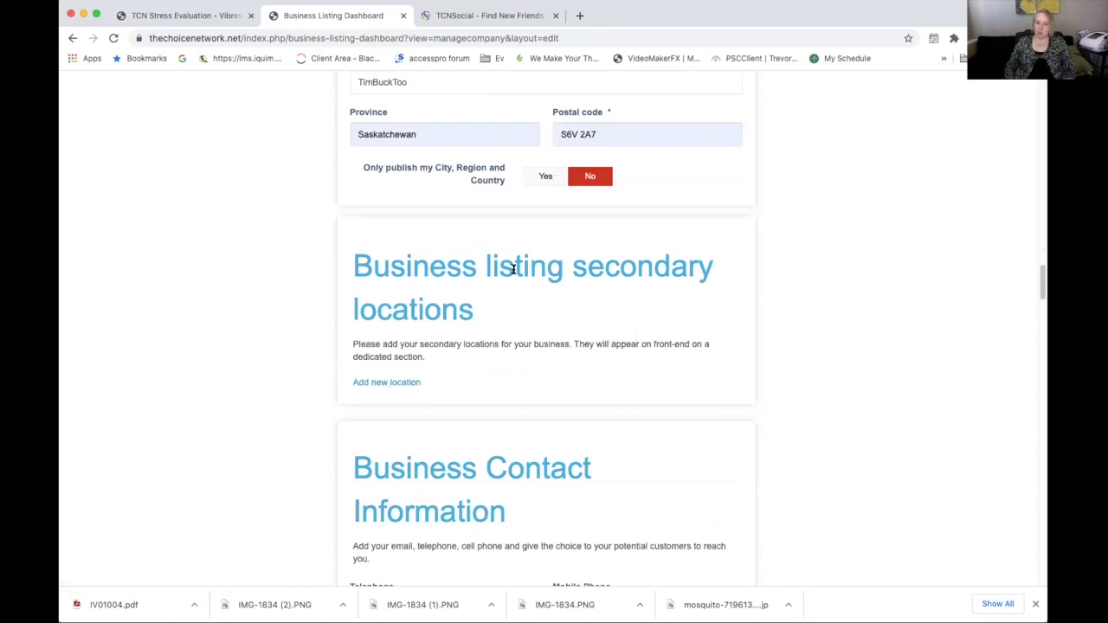
Autofill the business telephone from saved details and replace the business e-mail with a new placeholder address
scroll(513, 269, down, 7)
click(430, 302)
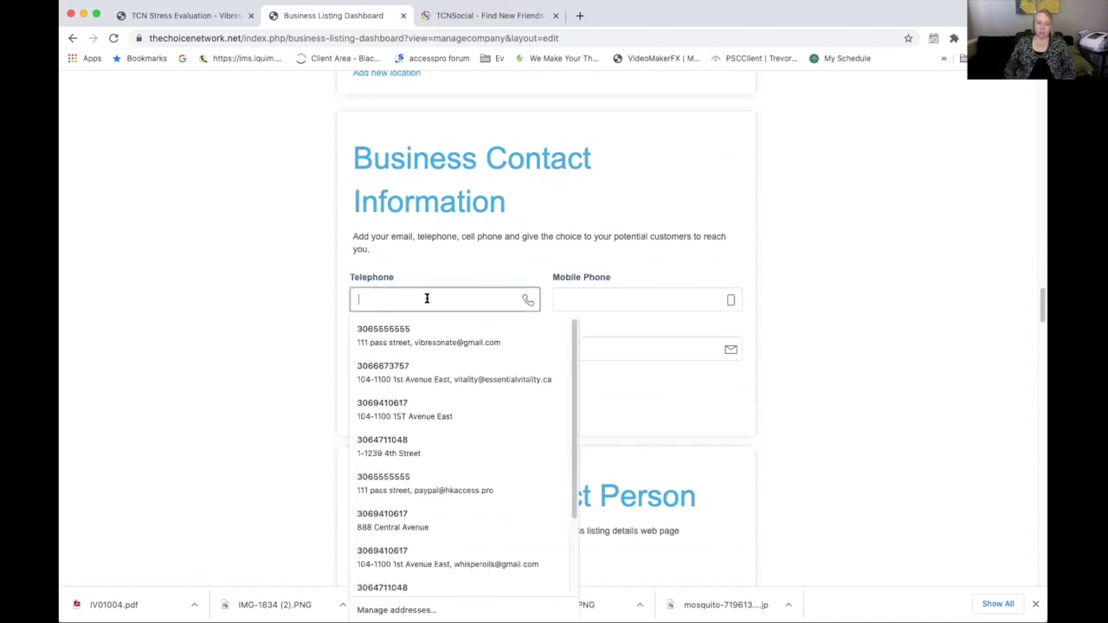
click(401, 333)
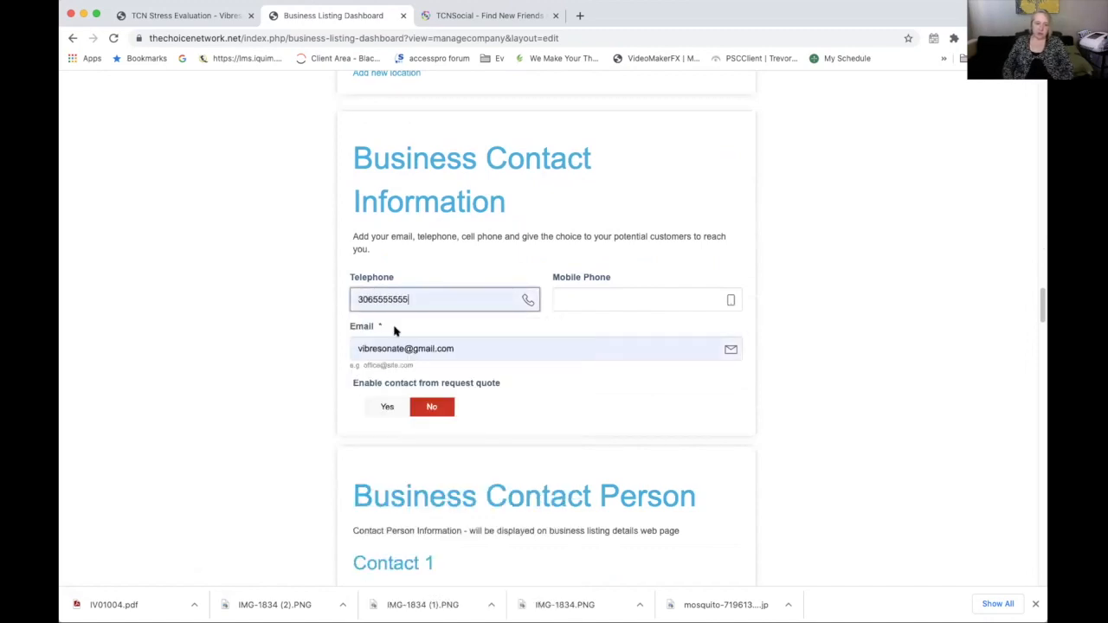
triple_click(448, 348)
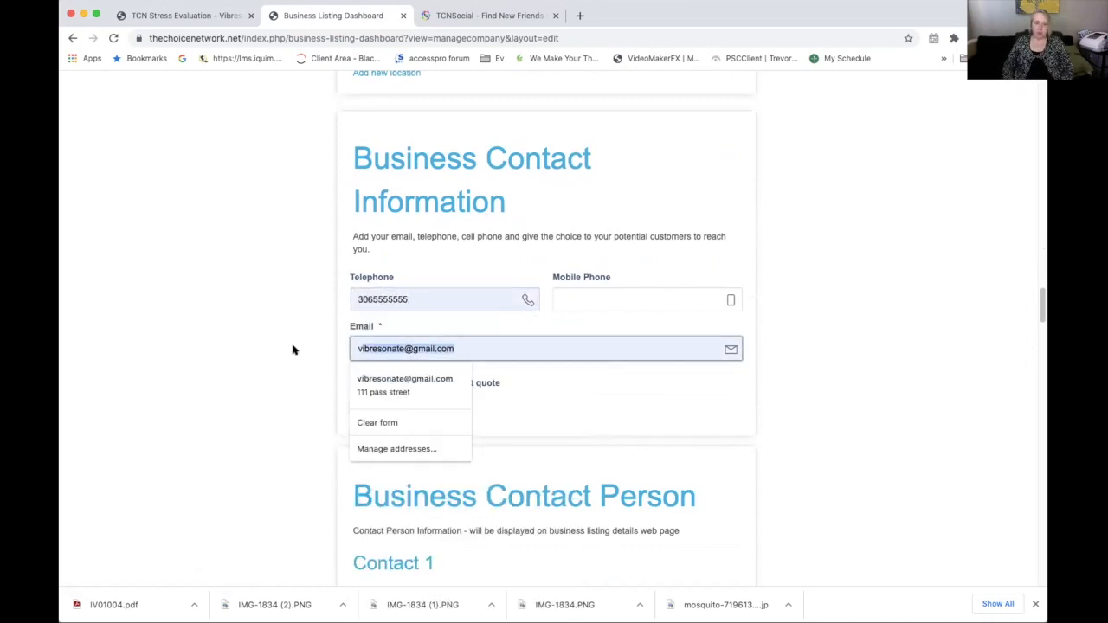
key(BackSpace)
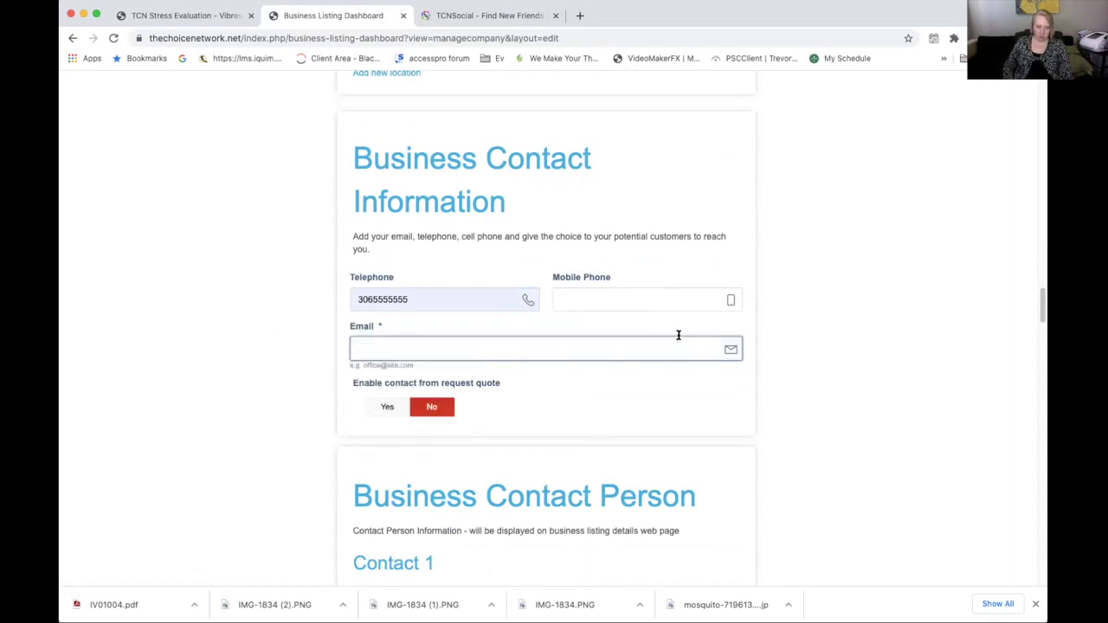
text(myemail)
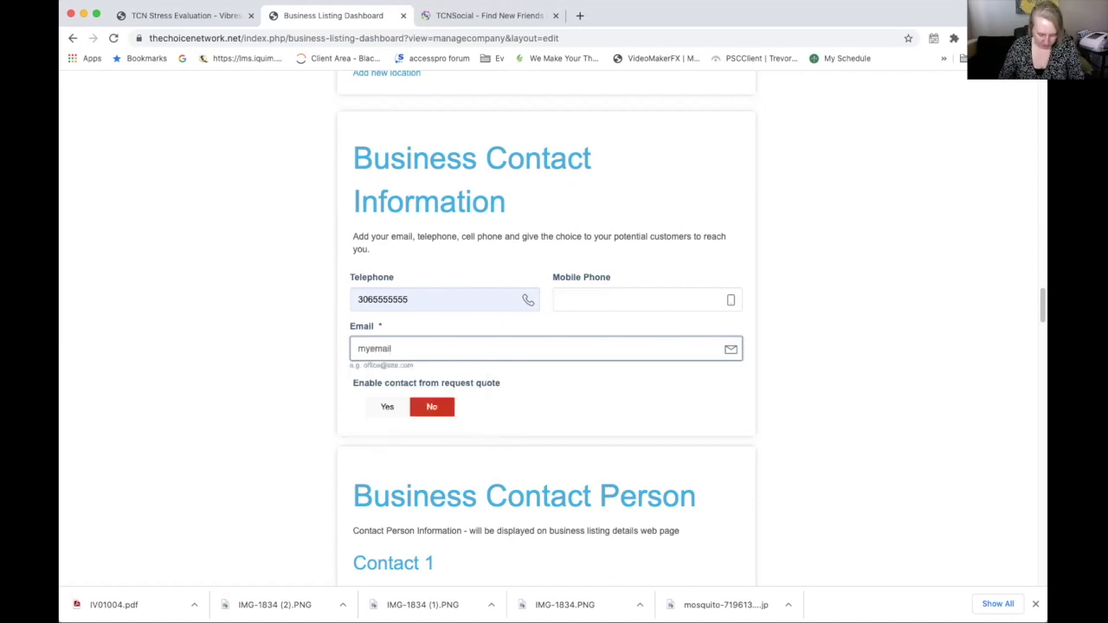
text(@email.com)
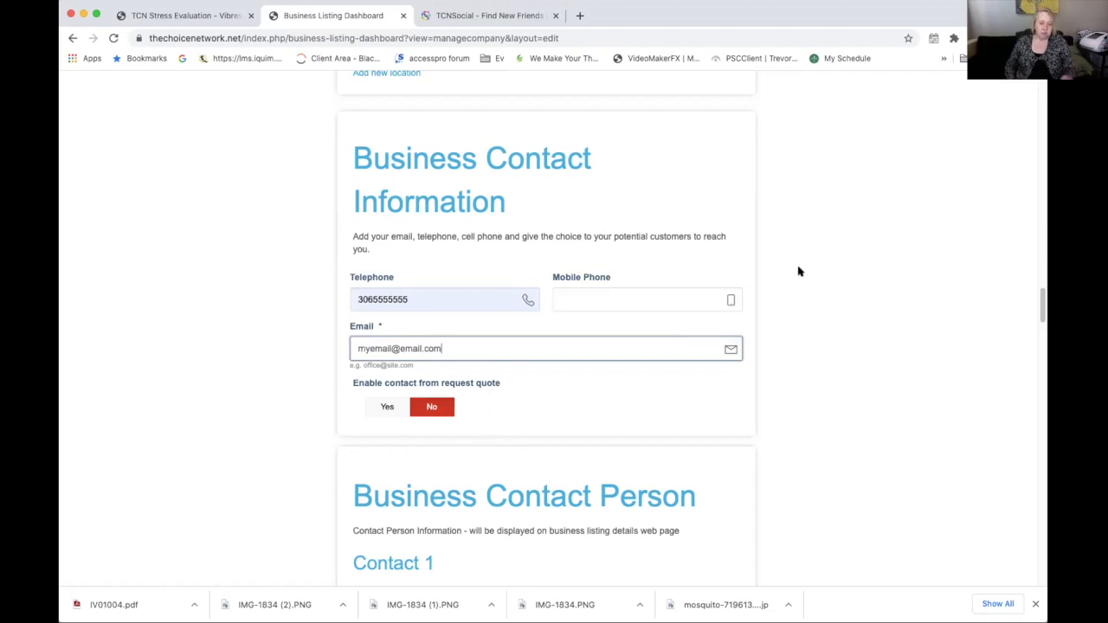
scroll(874, 457, down, 5)
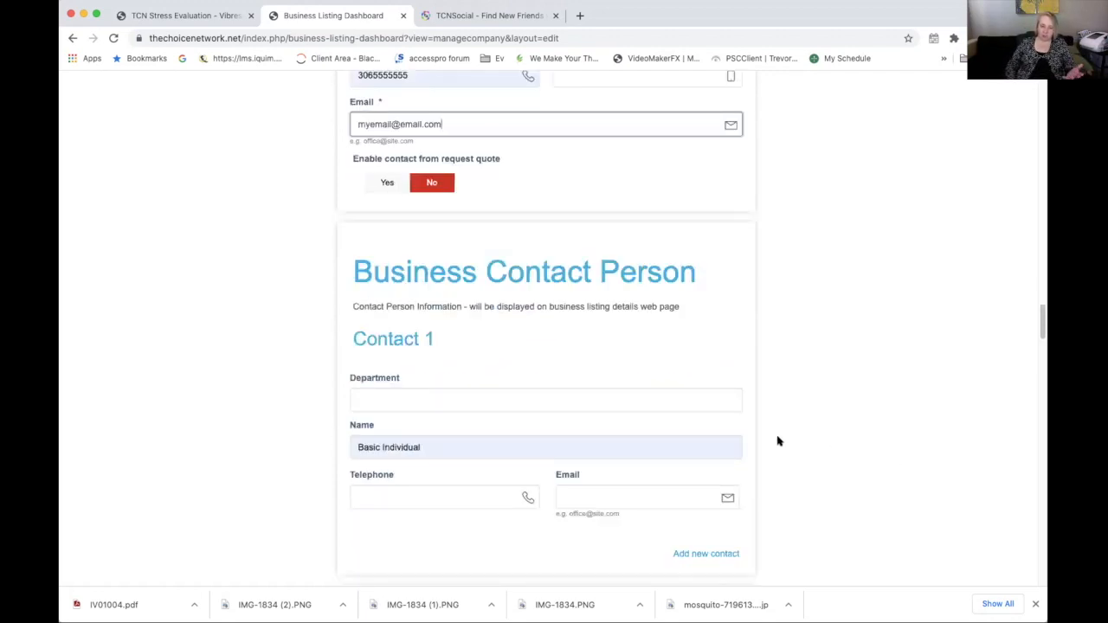
Enter the practitioner's full name as Contact 1's name, correcting the typo
click(428, 446)
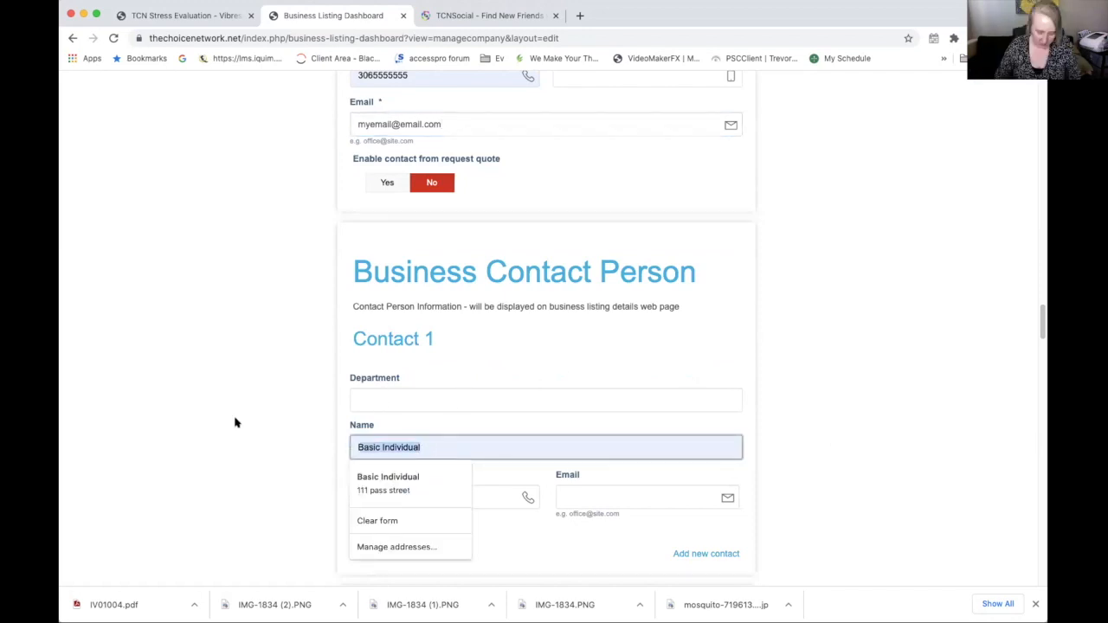
text(Pete Praxc)
key(BackSpace)
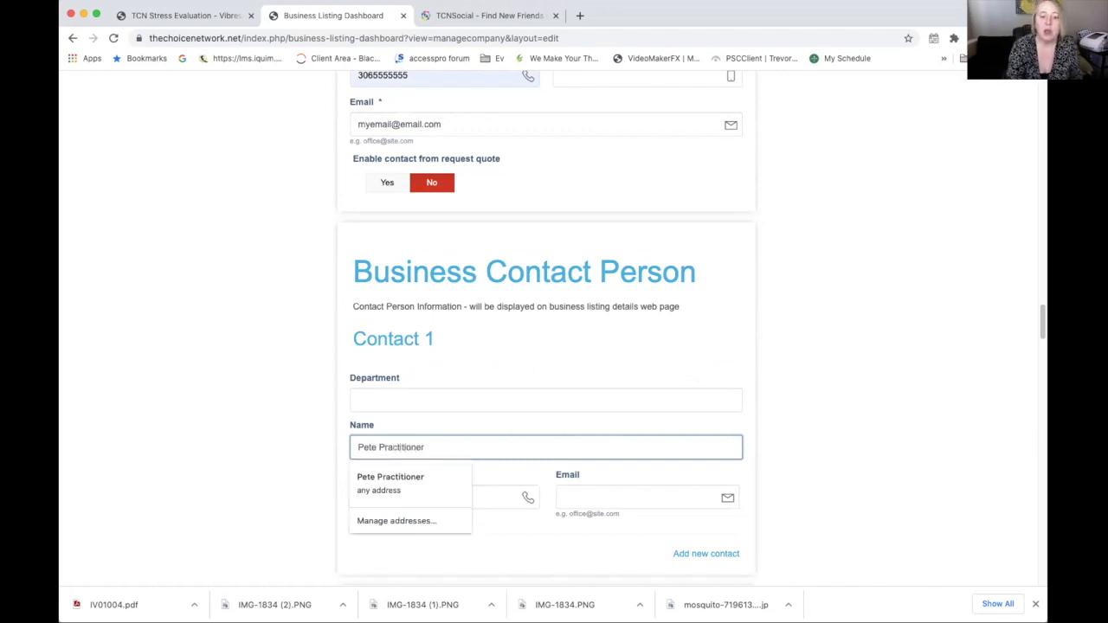
right_click(235, 422)
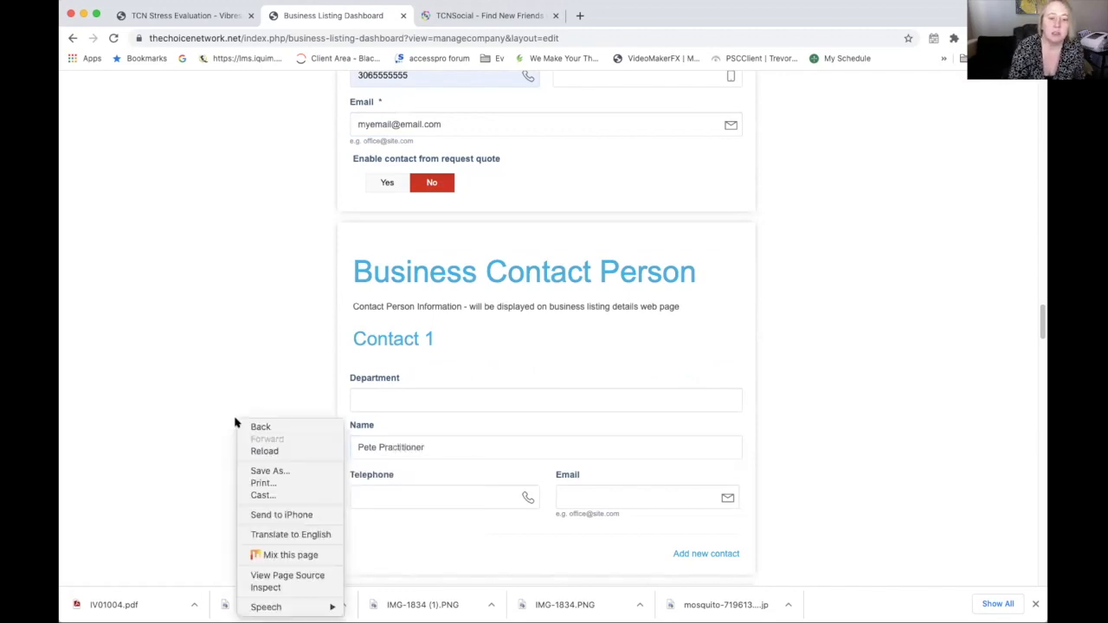
click(403, 491)
Fill Contact 1's telephone from a saved number and enter a placeholder contact e-mail
click(403, 491)
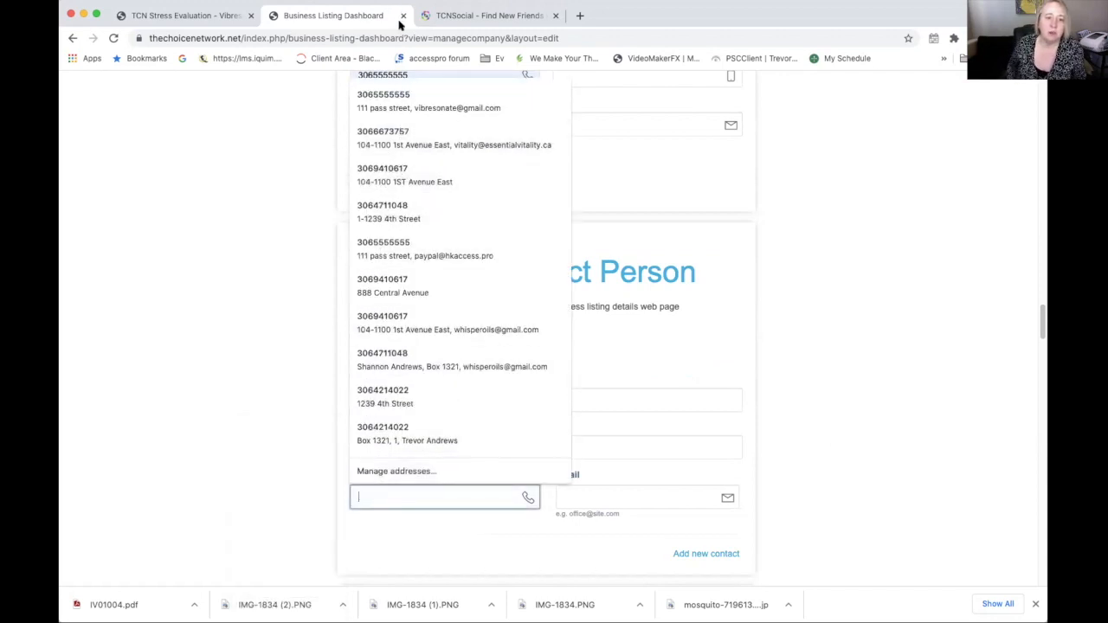
click(382, 101)
click(567, 496)
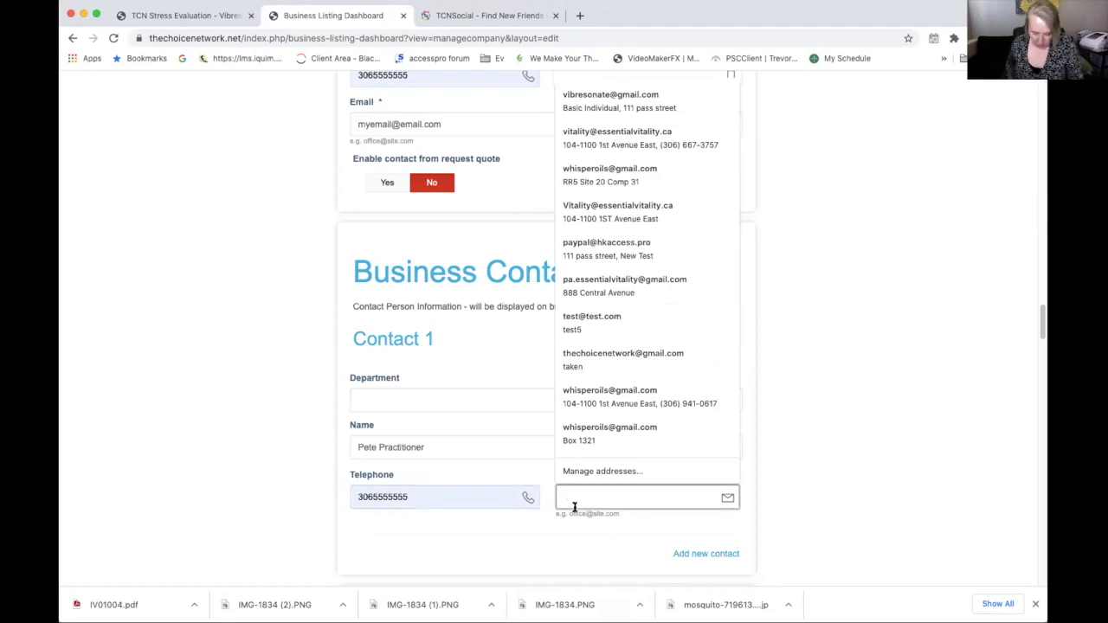
text(m)
text(rem)
text(ail)
text(@email)
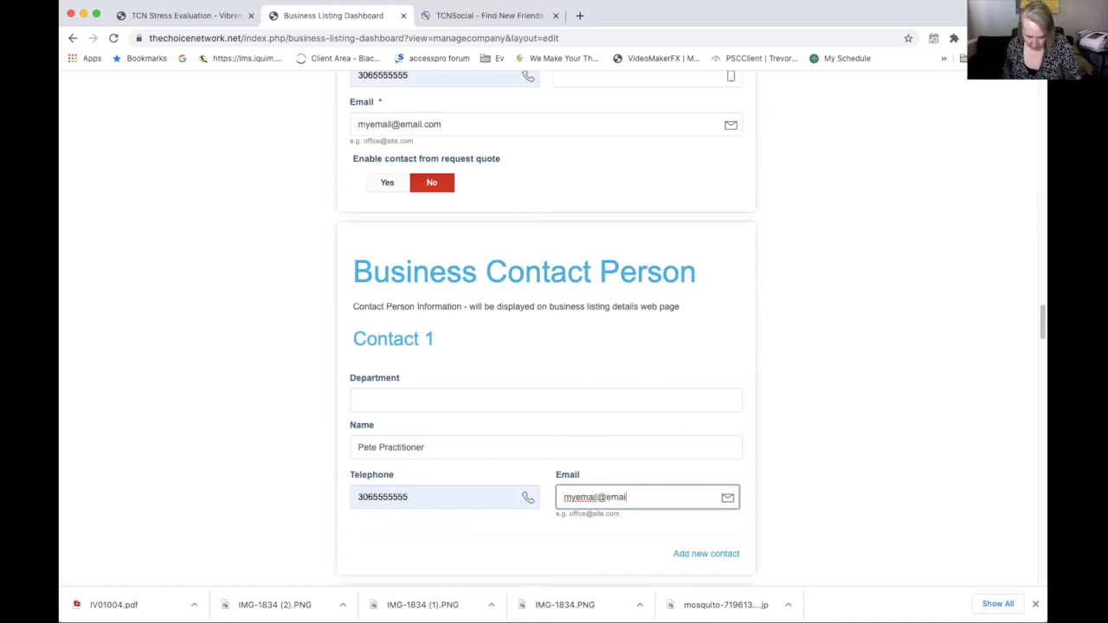
text(.com)
scroll(767, 443, down, 3)
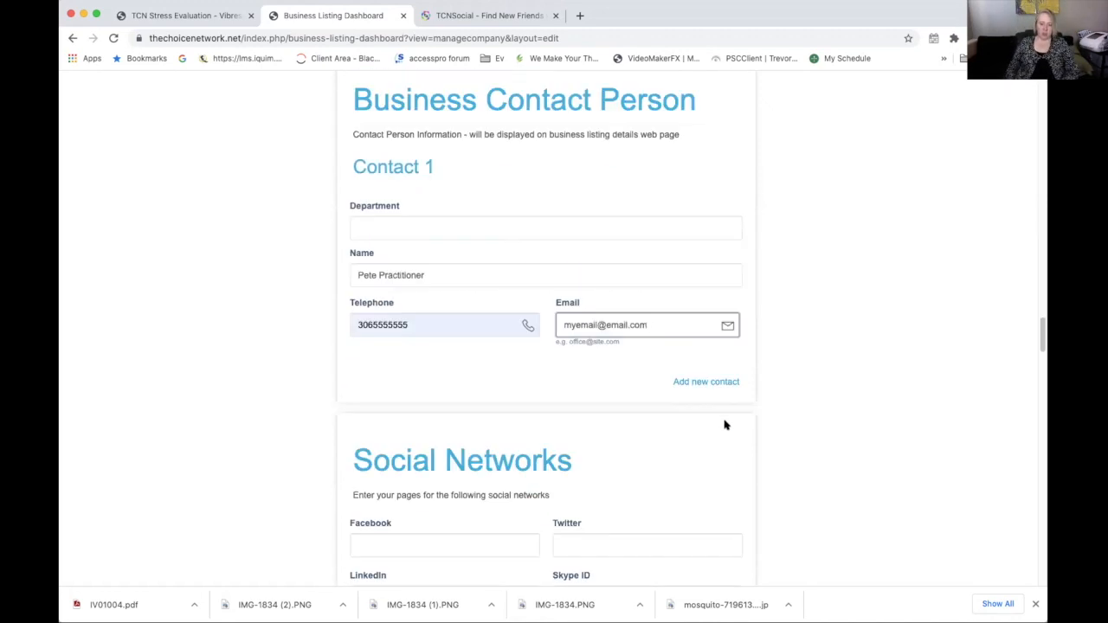
scroll(724, 424, down, 5)
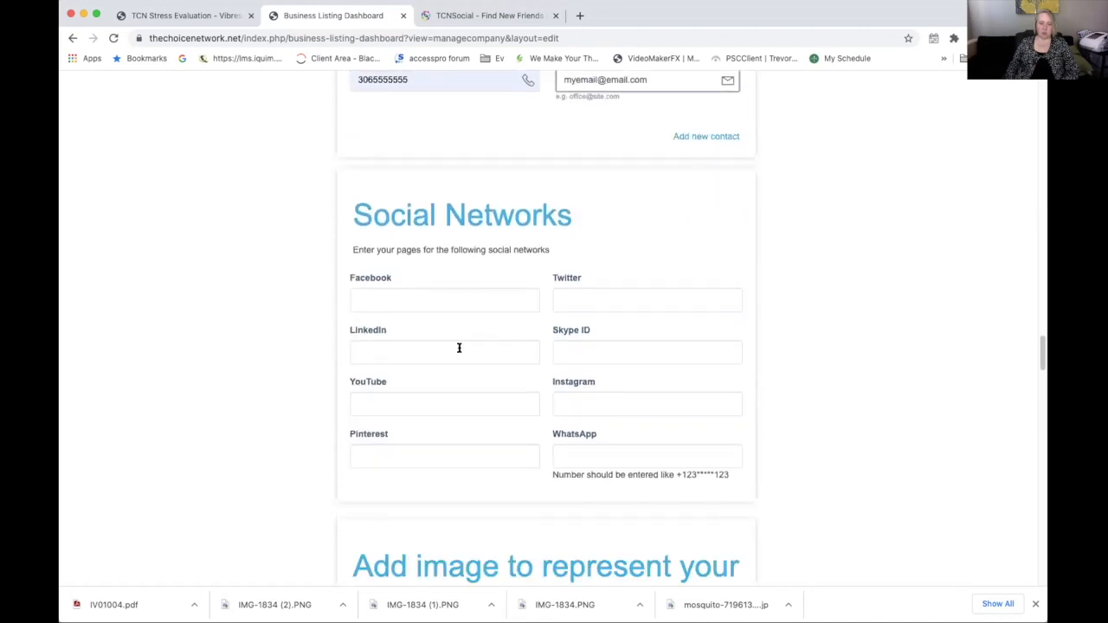
scroll(725, 393, down, 5)
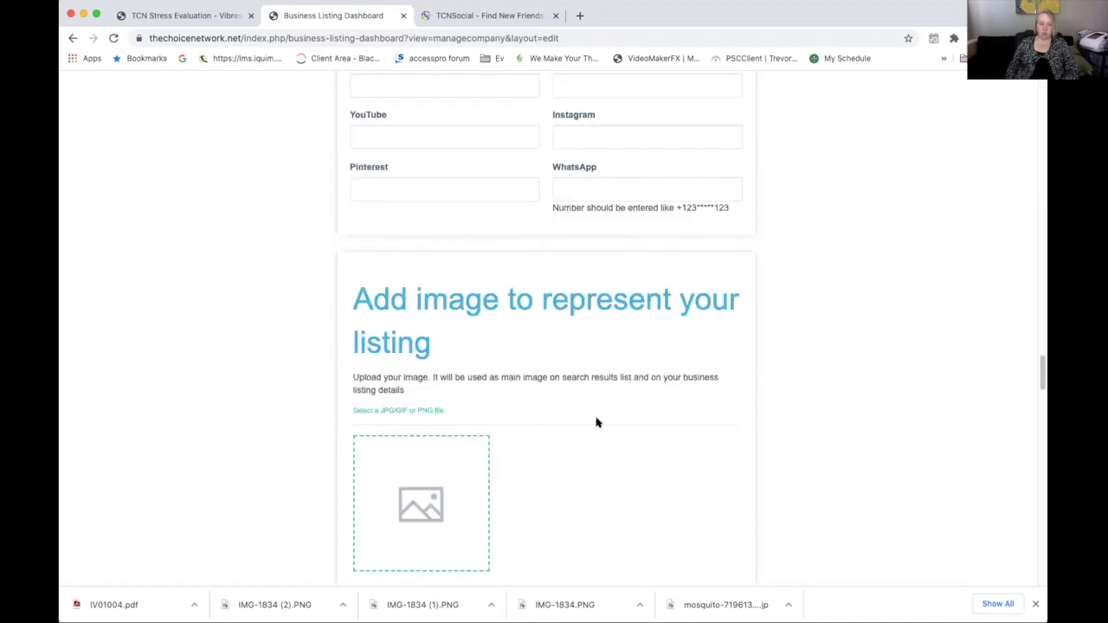
scroll(598, 423, down, 3)
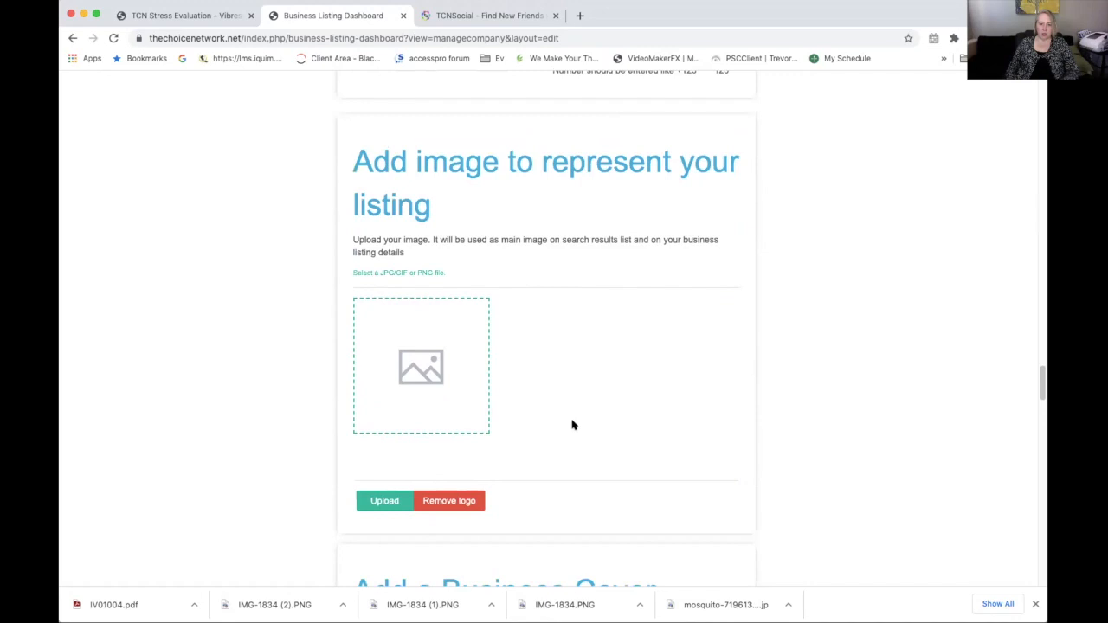
scroll(578, 433, down, 7)
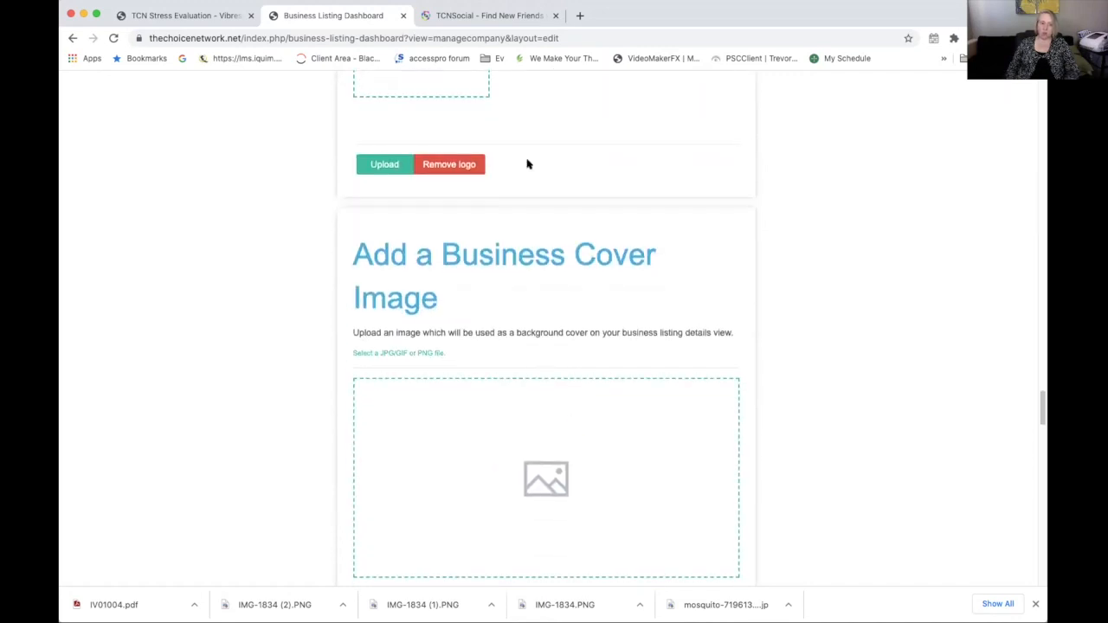
scroll(663, 193, up, 5)
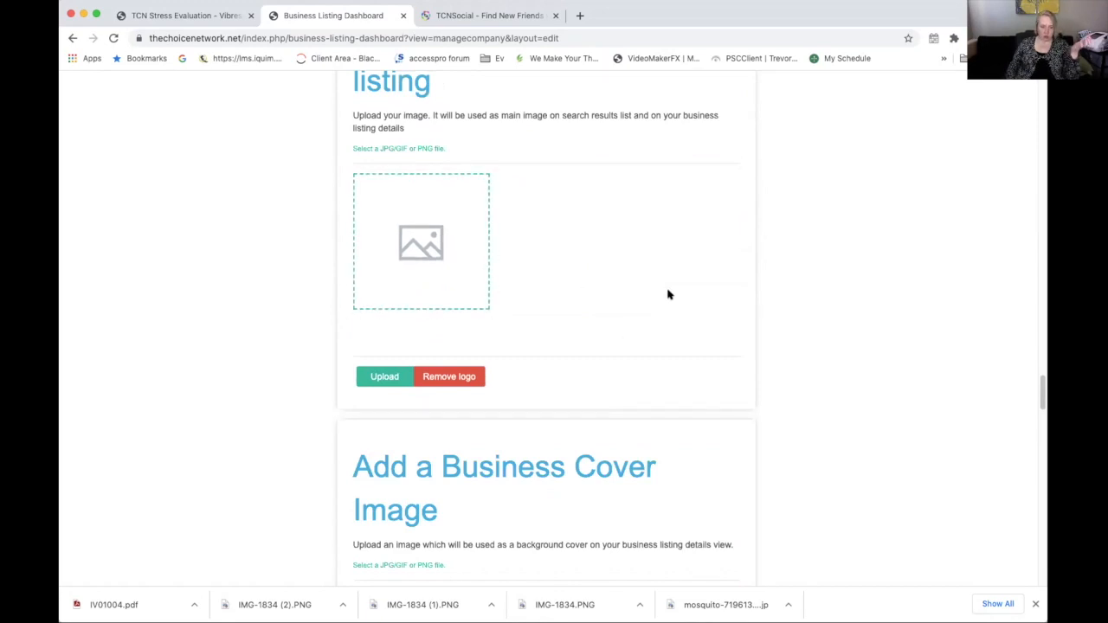
scroll(666, 298, down, 14)
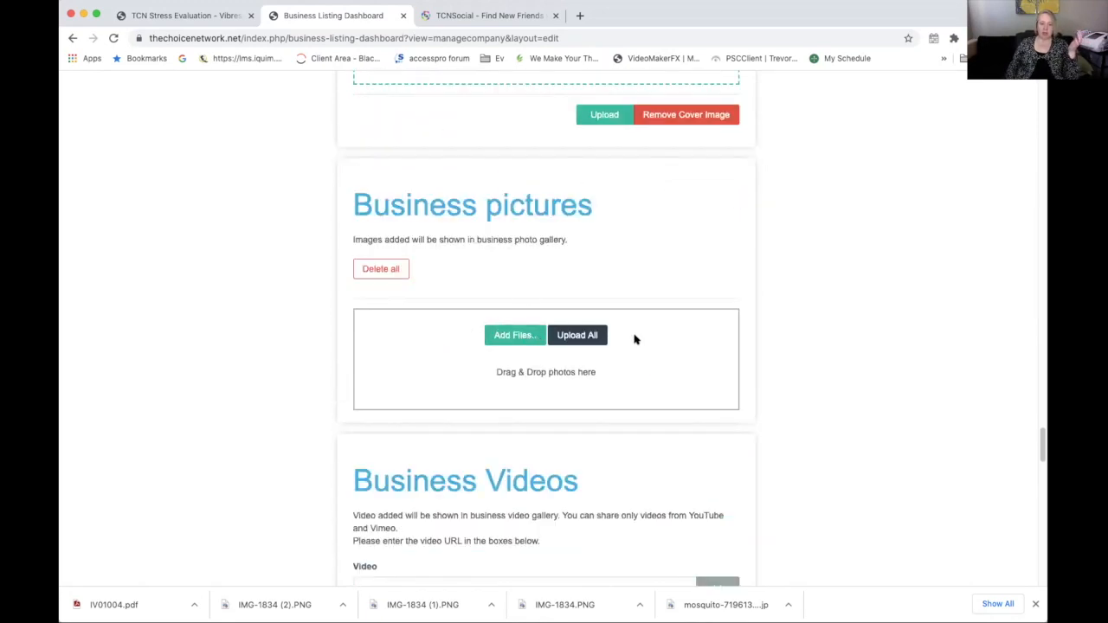
scroll(707, 422, down, 5)
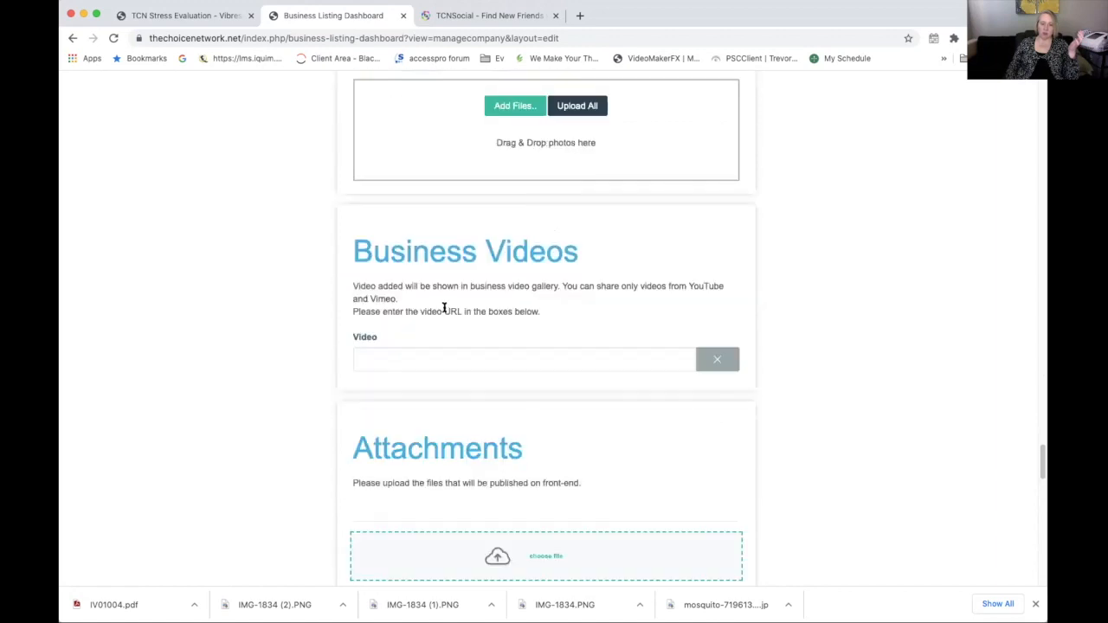
scroll(523, 304, down, 2)
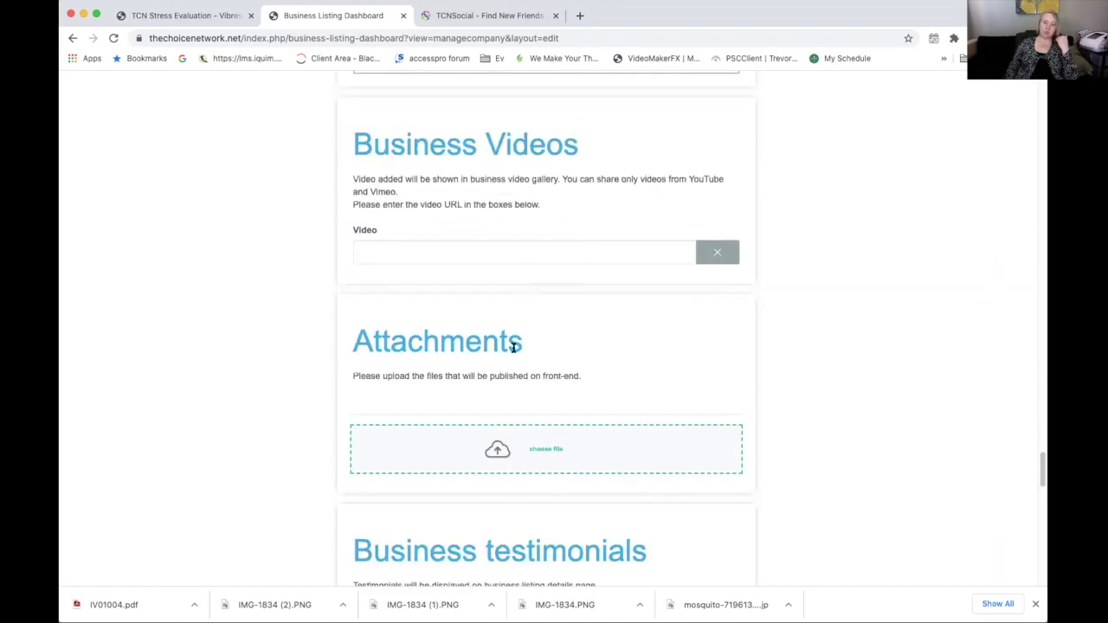
scroll(621, 394, down, 10)
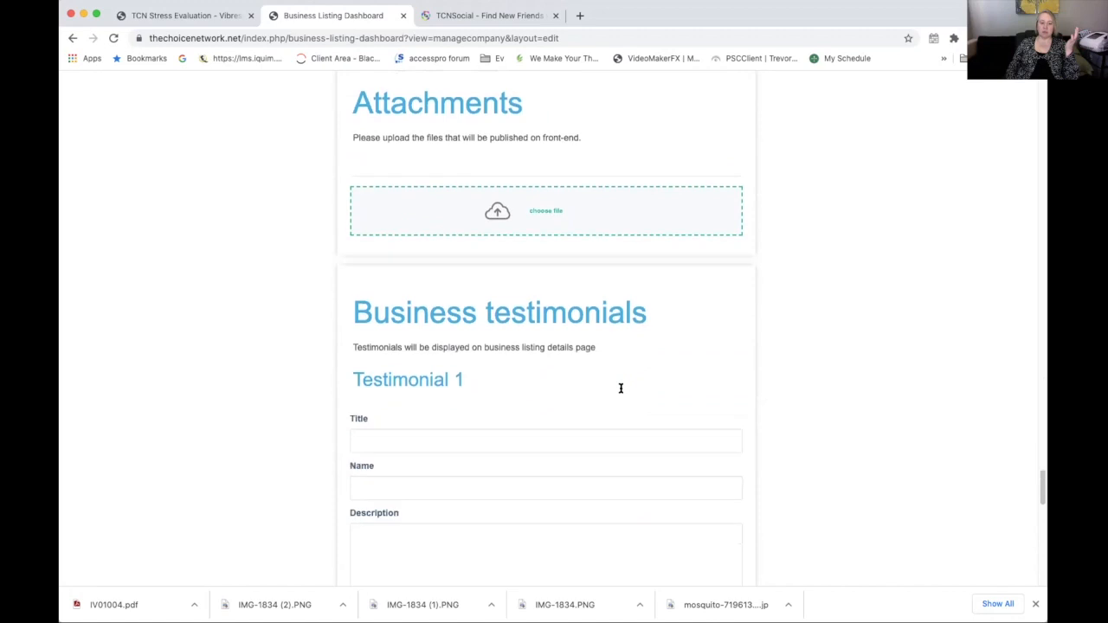
scroll(618, 392, down, 8)
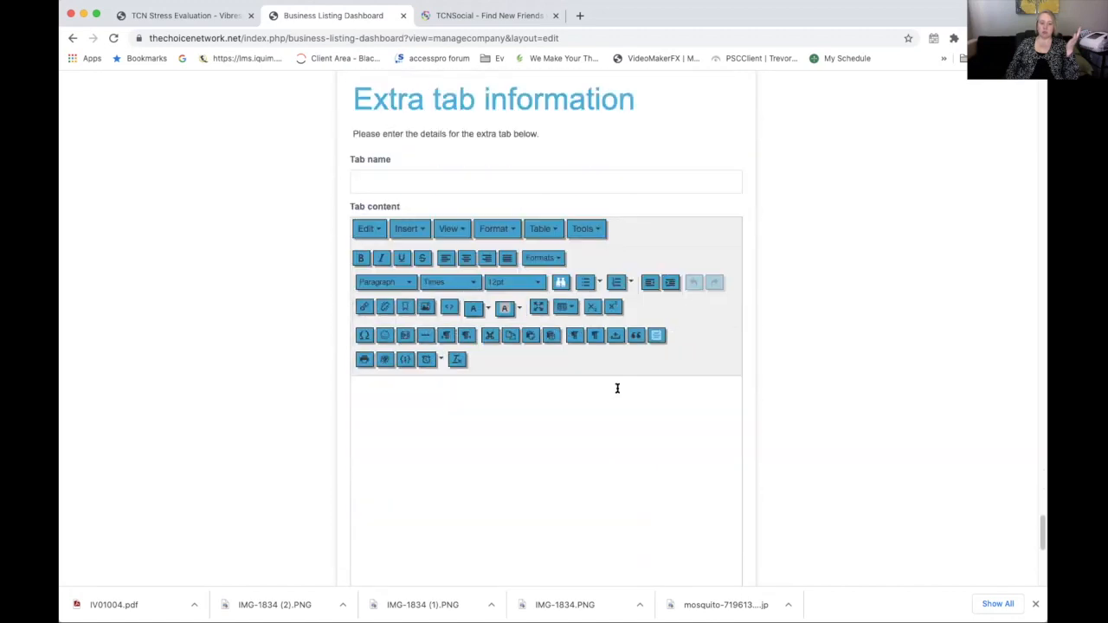
scroll(617, 389, down, 5)
scroll(617, 388, up, 20)
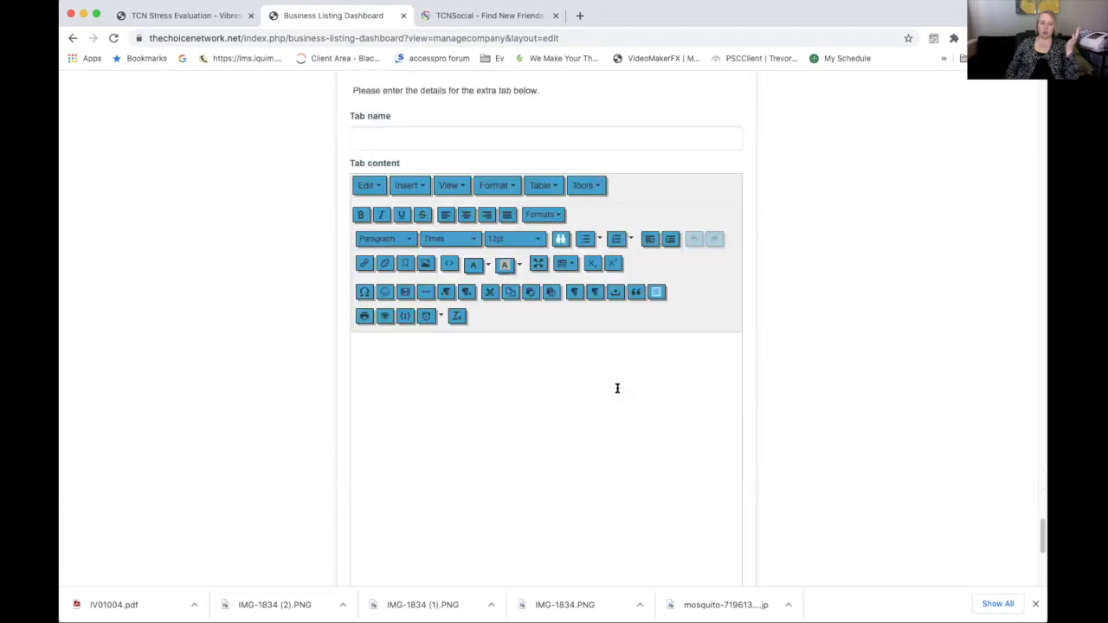
scroll(617, 390, down, 20)
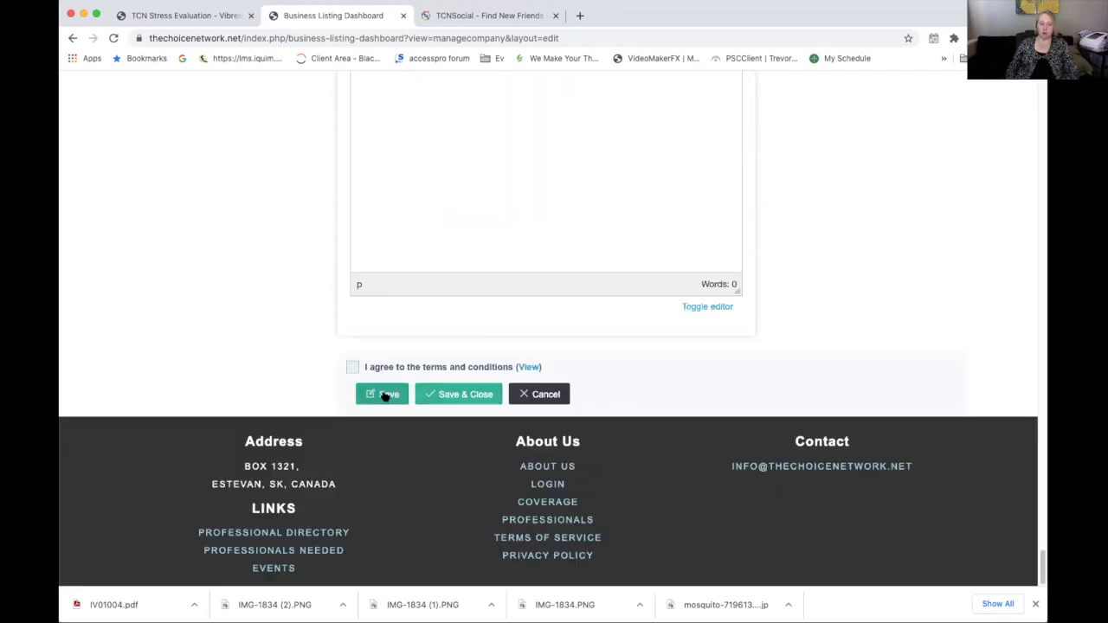
Agree to the terms and conditions and Save & Close the business listing
click(440, 394)
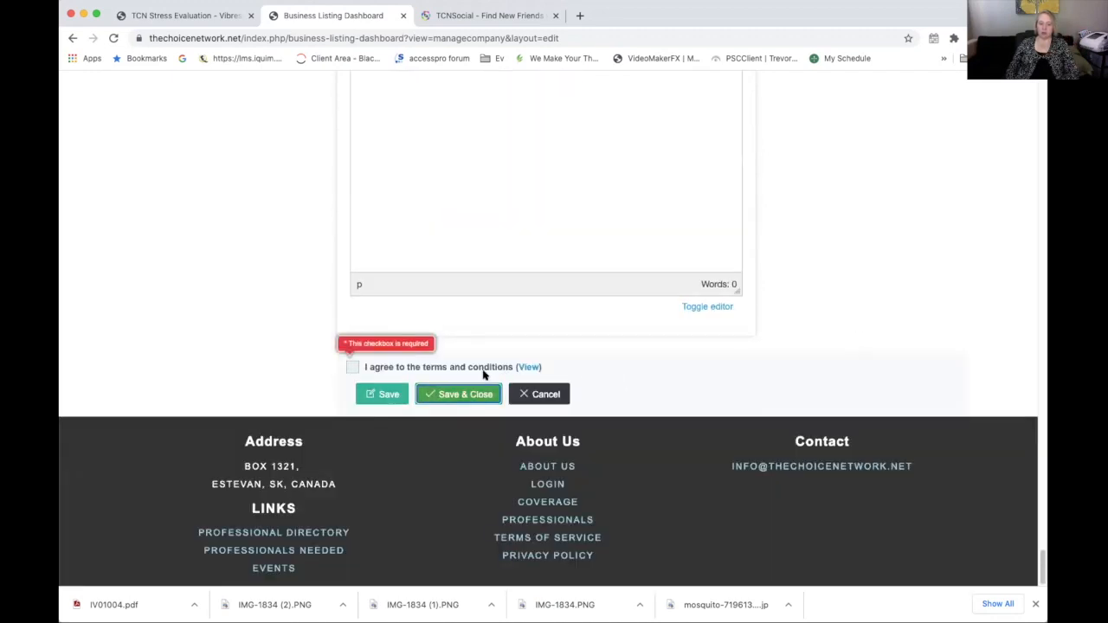
click(349, 366)
click(424, 394)
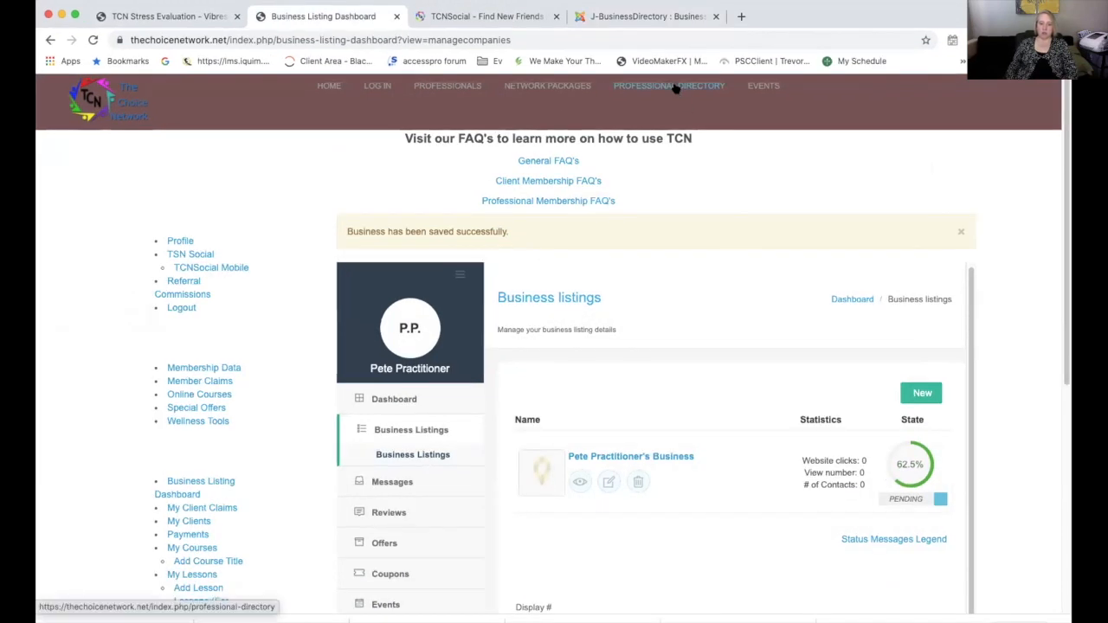
Open the new business listing from the Acupuncture category of the Holistic Health Directory
click(675, 88)
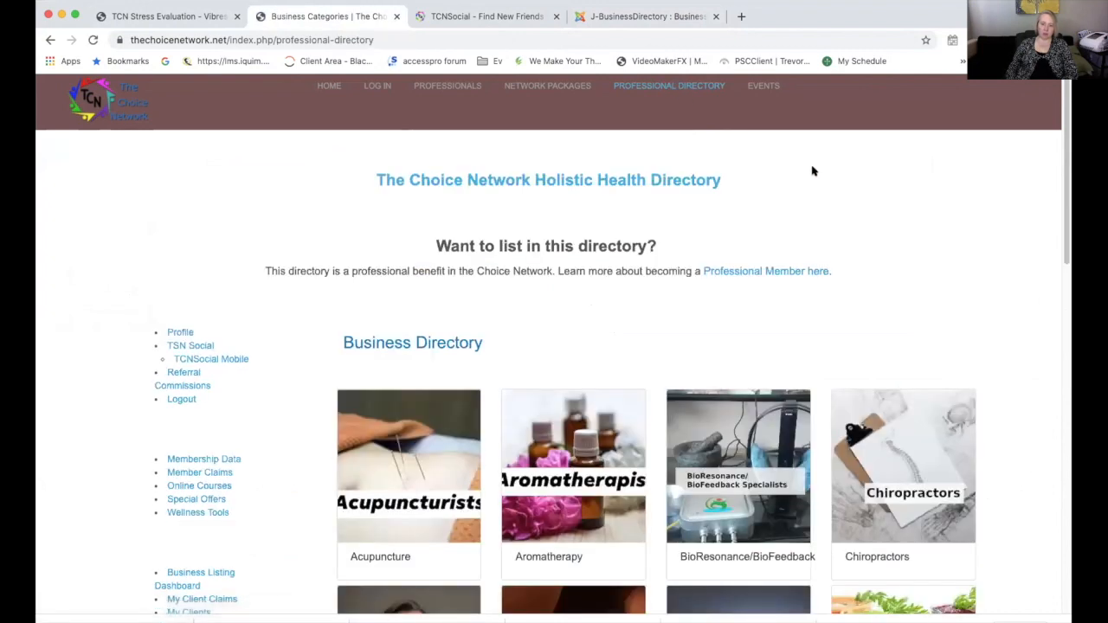
scroll(812, 171, down, 1)
mouse_move(414, 491)
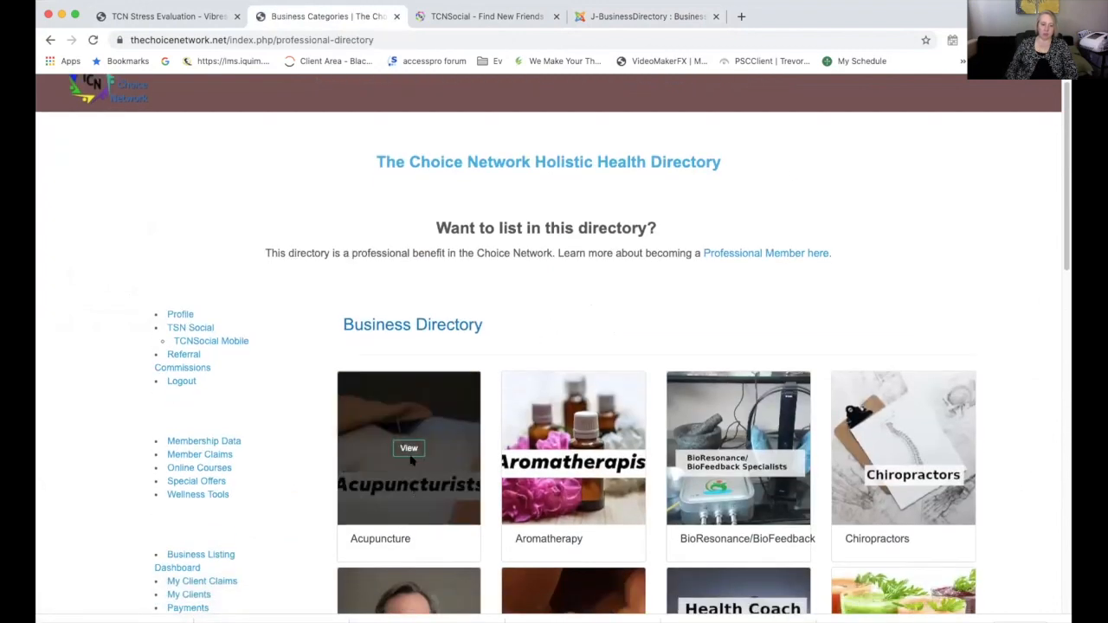
click(408, 448)
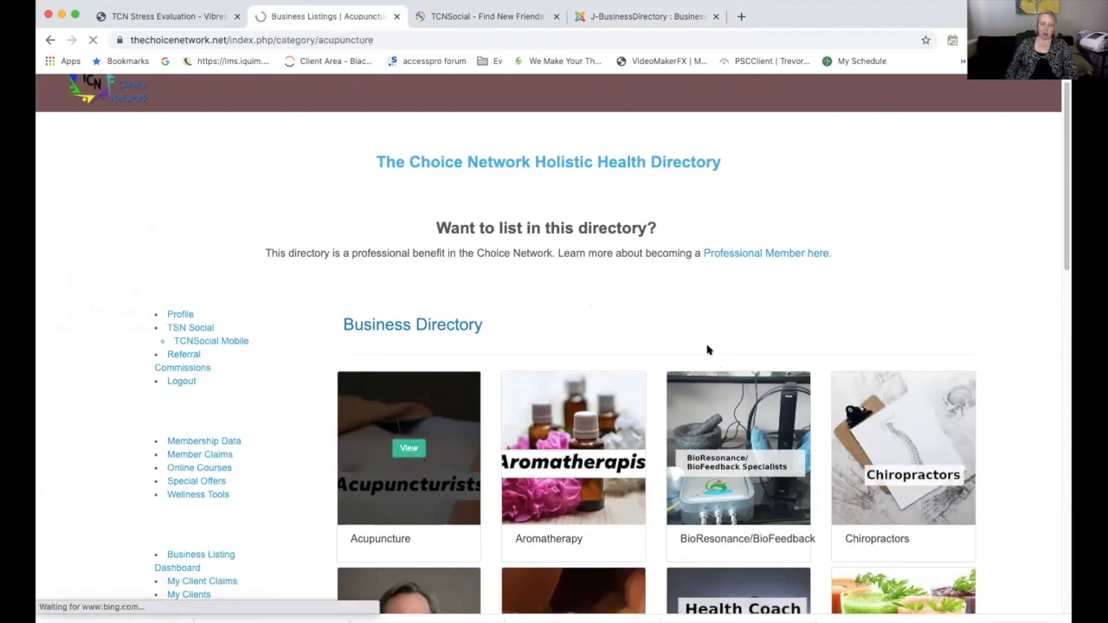
scroll(927, 254, down, 5)
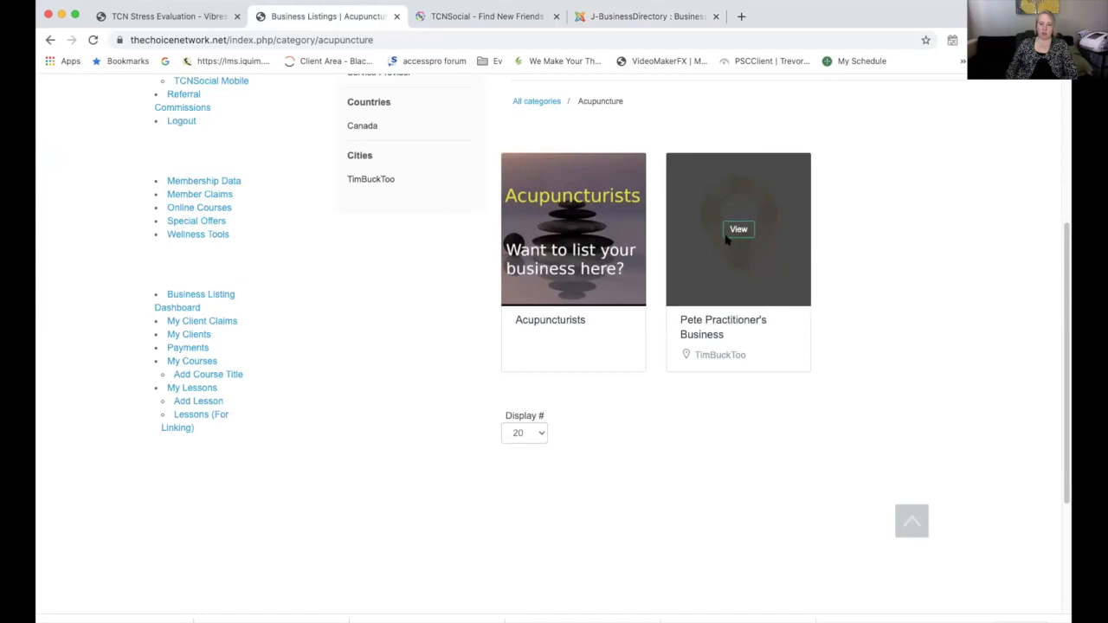
click(737, 228)
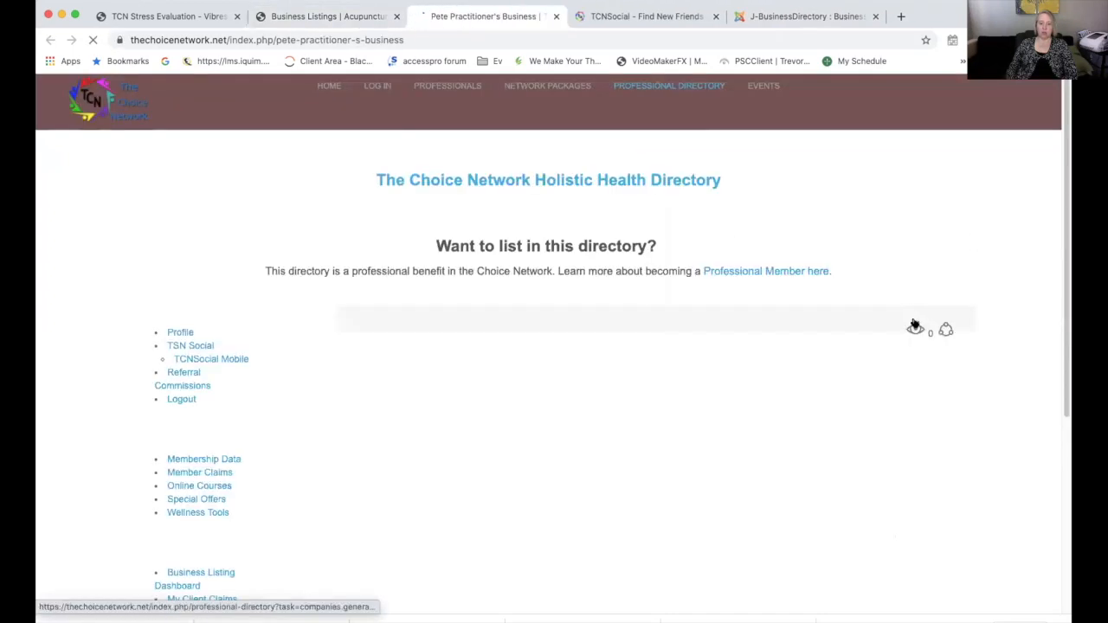
Scroll through the listing's details, keyword, Monday 07:00–16:30 hours and empty reviews
scroll(803, 303, down, 5)
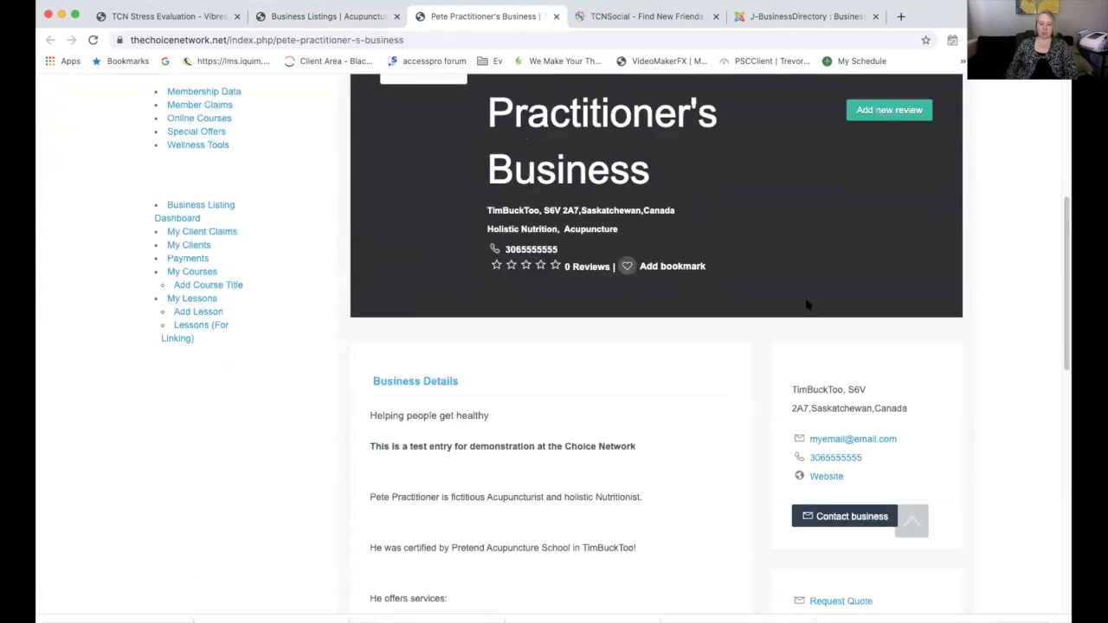
scroll(809, 307, up, 5)
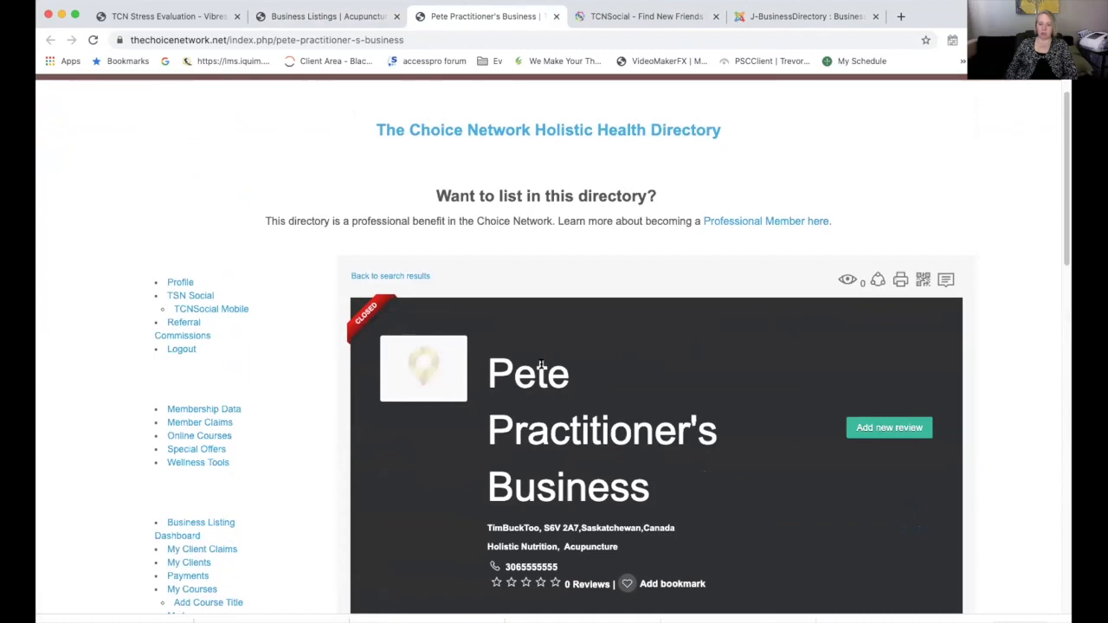
scroll(710, 298, down, 3)
scroll(725, 245, up, 1)
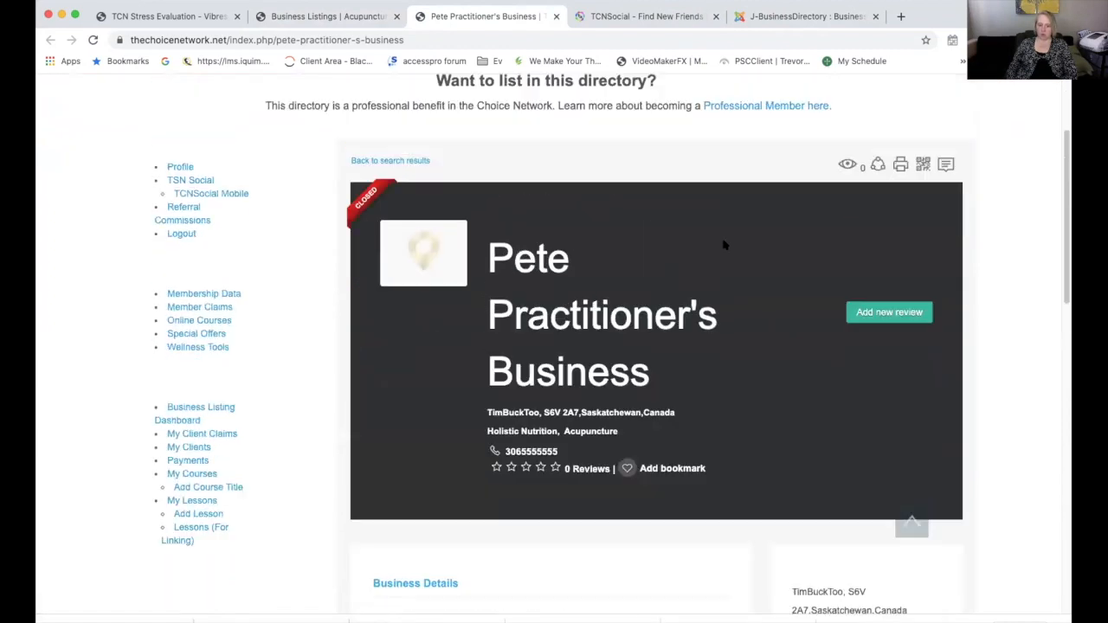
scroll(725, 245, down, 3)
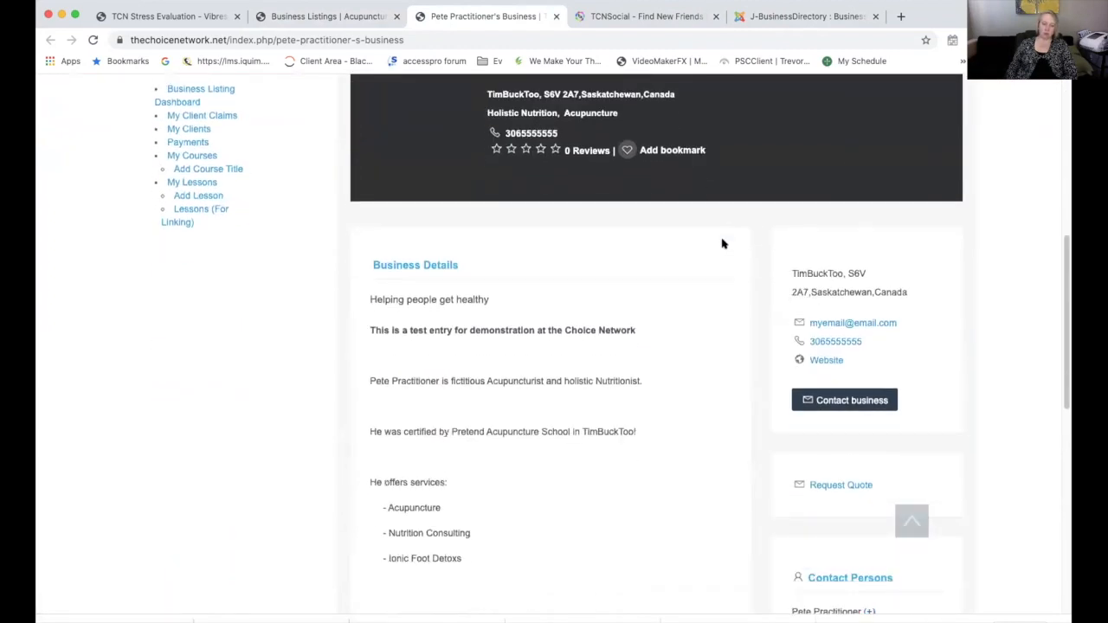
scroll(683, 275, down, 1)
scroll(683, 275, down, 1)
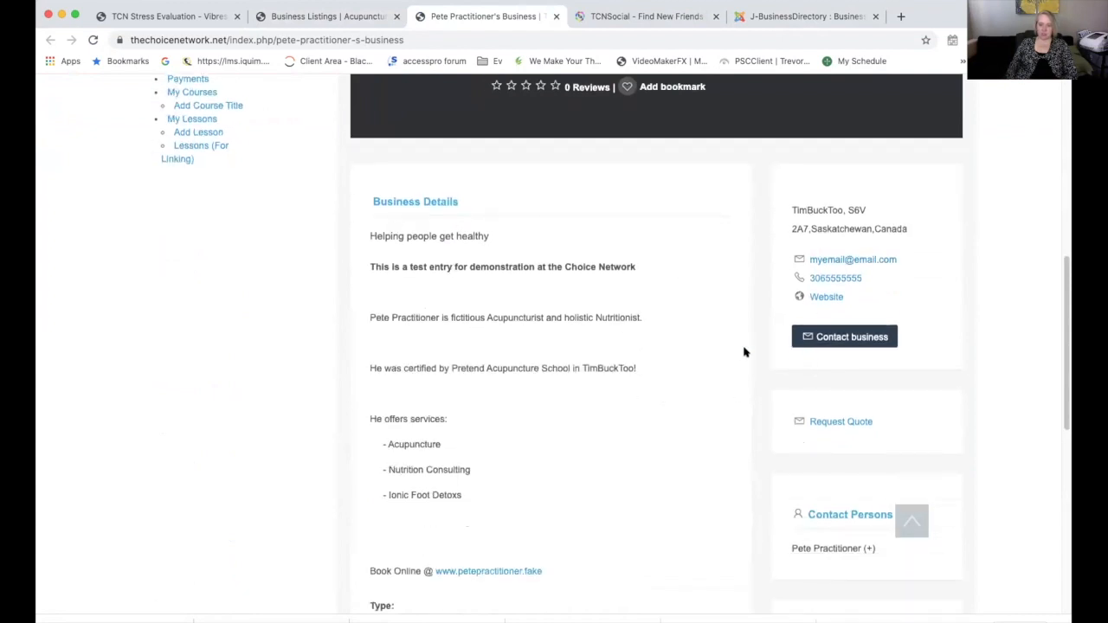
scroll(685, 358, down, 5)
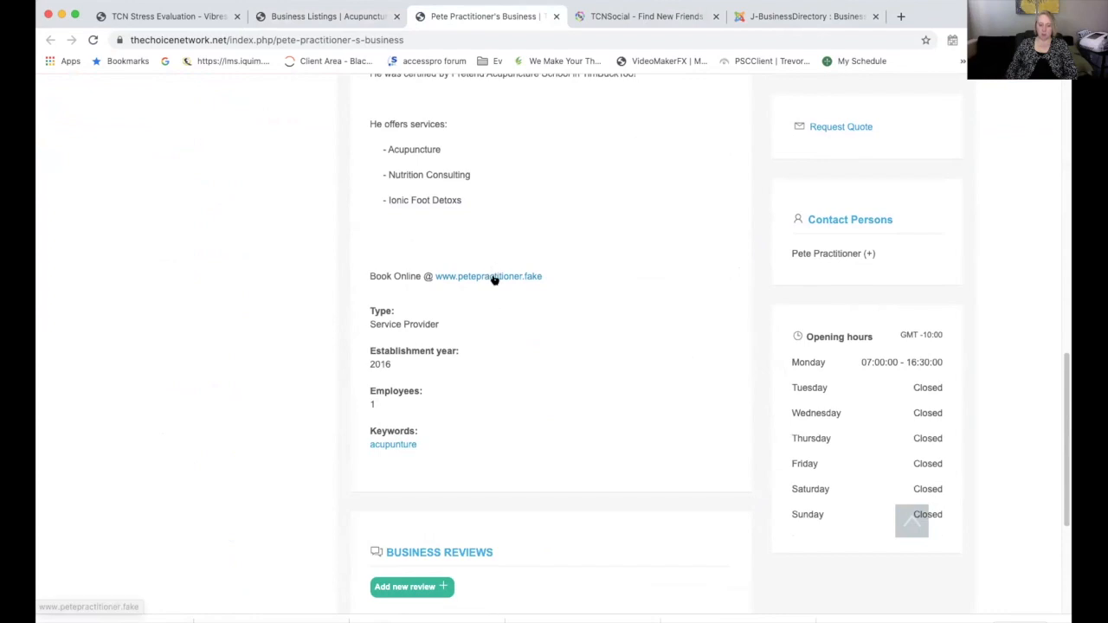
scroll(600, 375, down, 3)
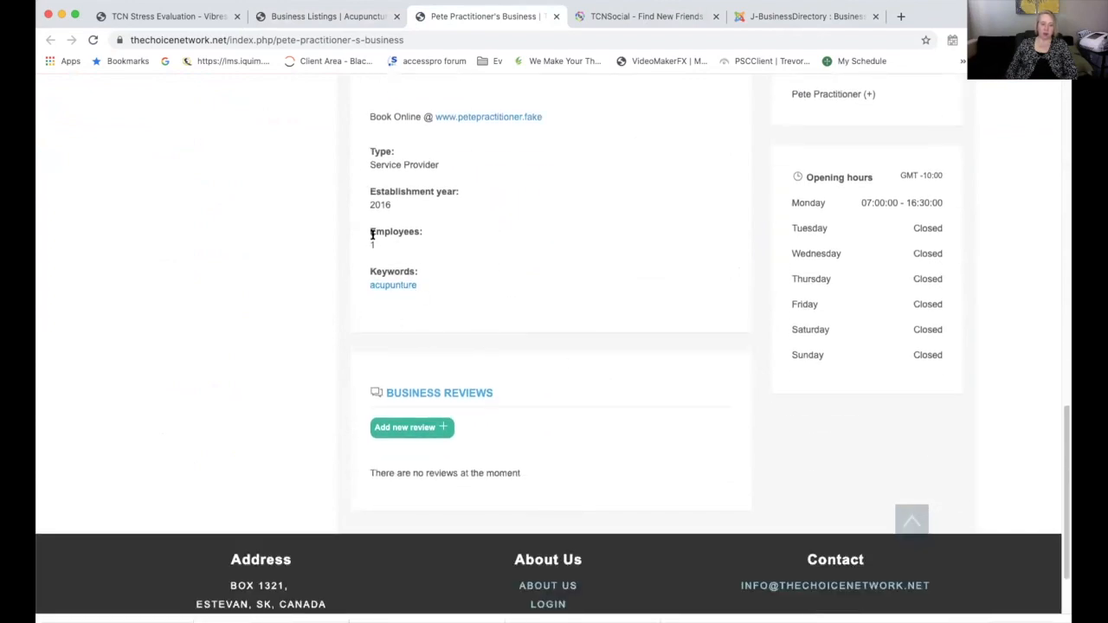
scroll(601, 390, down, 2)
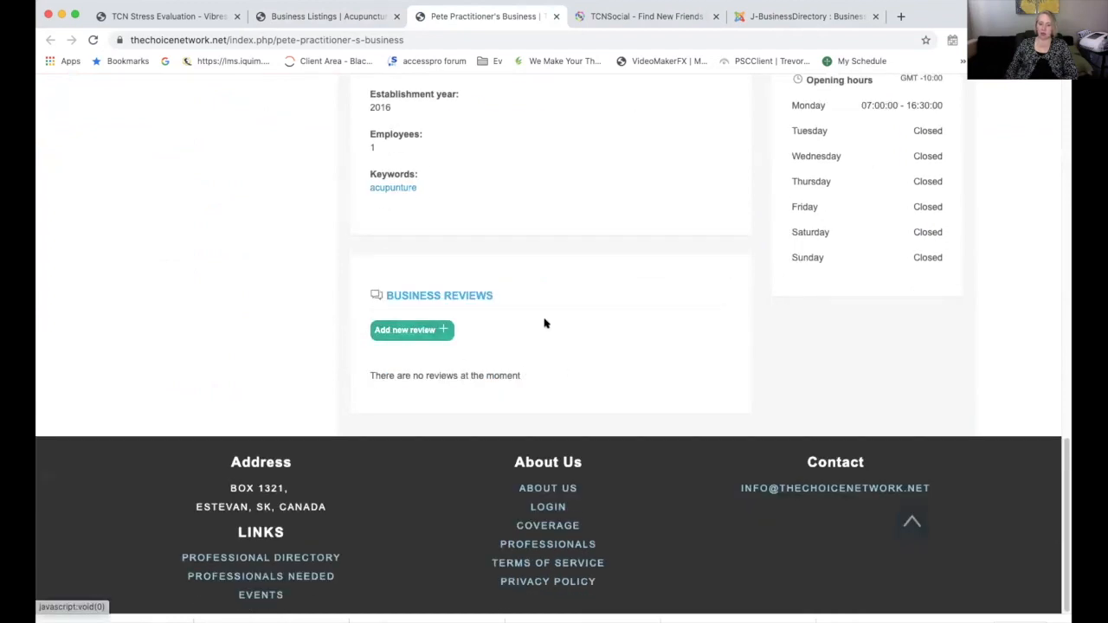
scroll(545, 322, up, 20)
scroll(545, 322, down, 9)
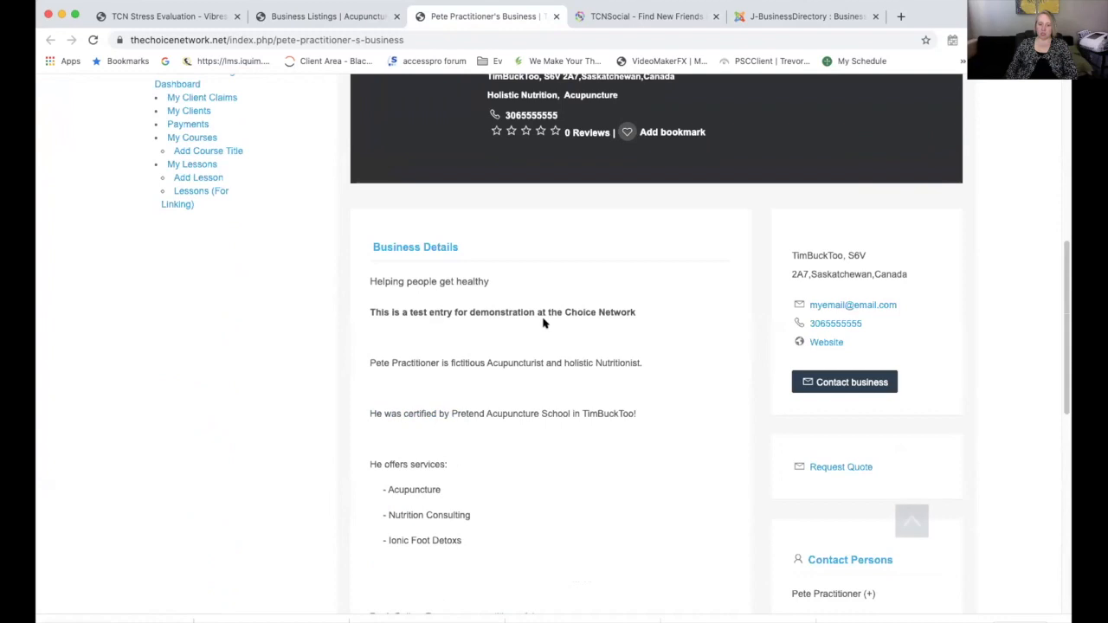
scroll(555, 351, down, 5)
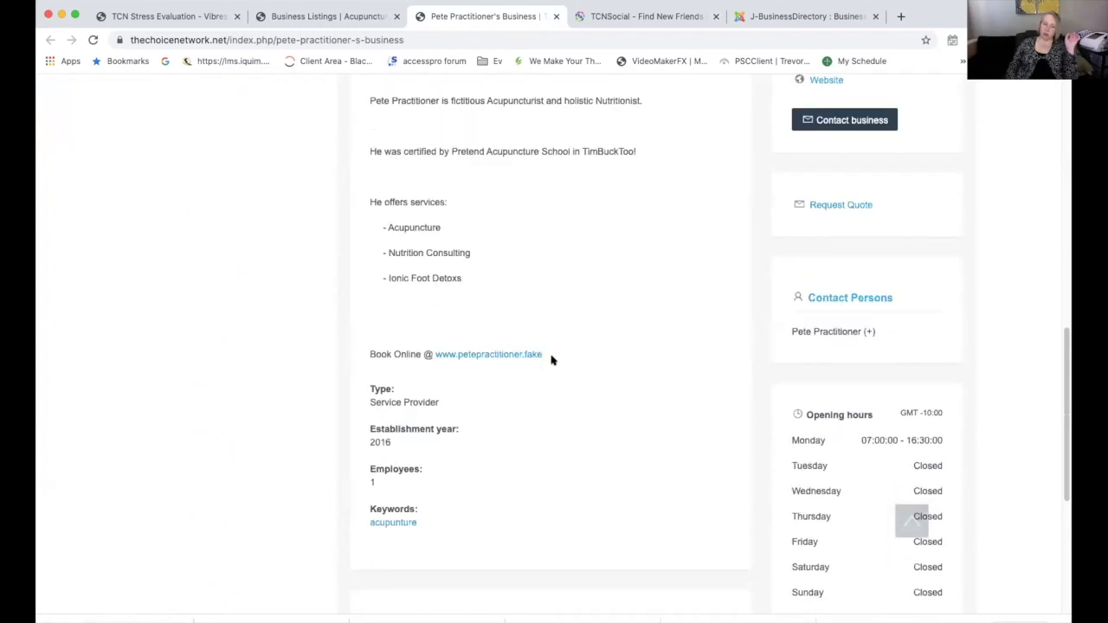
scroll(622, 348, up, 10)
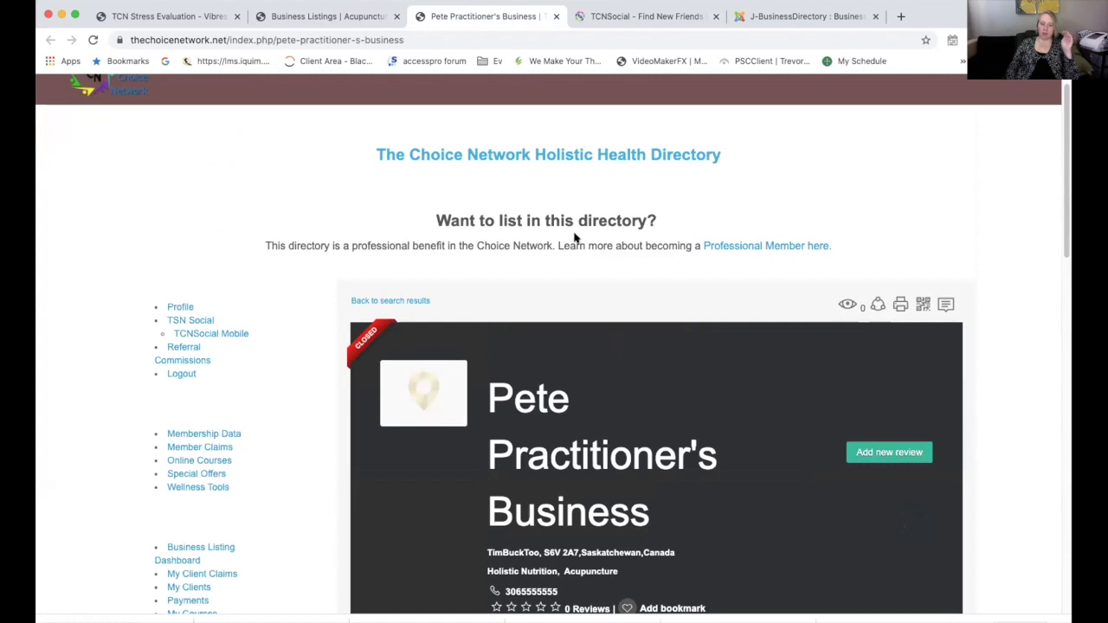
scroll(572, 236, up, 1)
mouse_move(599, 86)
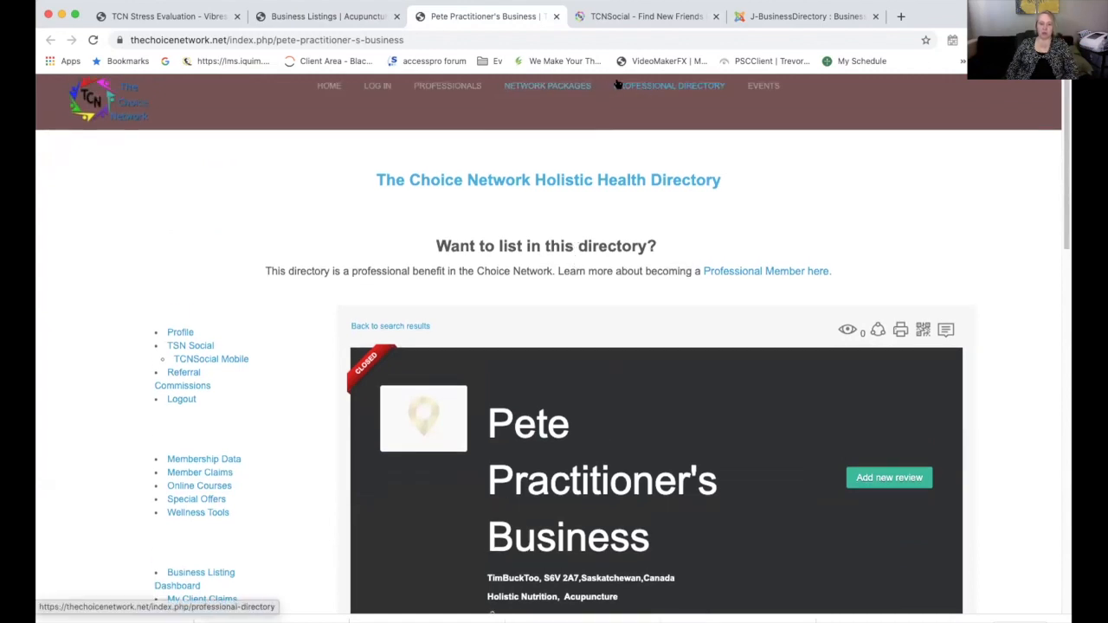
Open the I Matter Wellness listing from the Natural BioEnergetics directory category
click(634, 86)
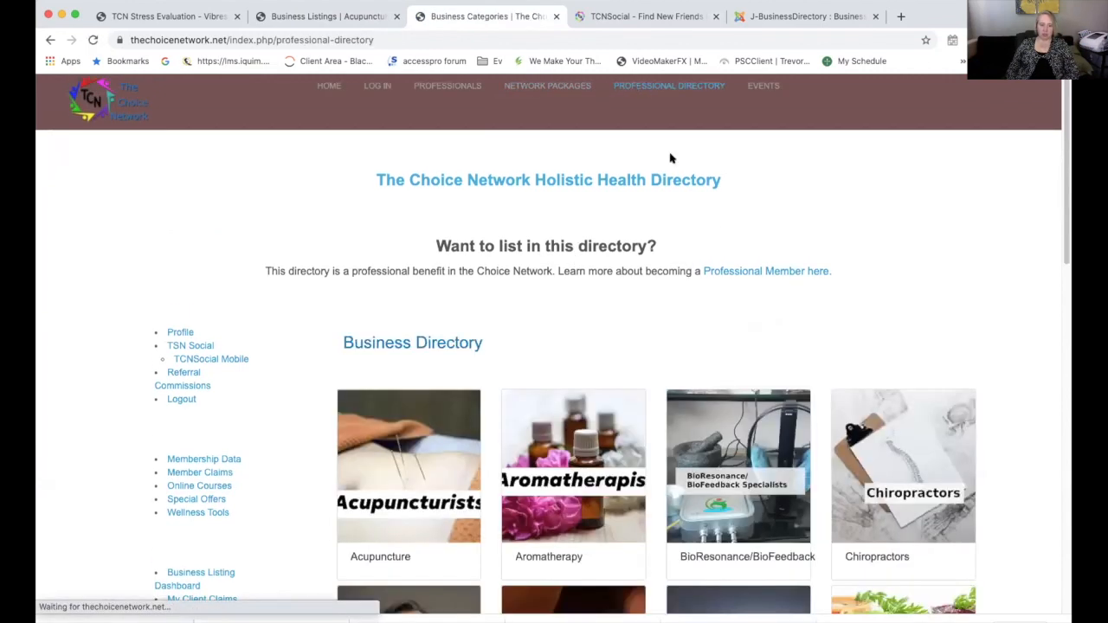
scroll(703, 203, down, 5)
scroll(701, 204, down, 4)
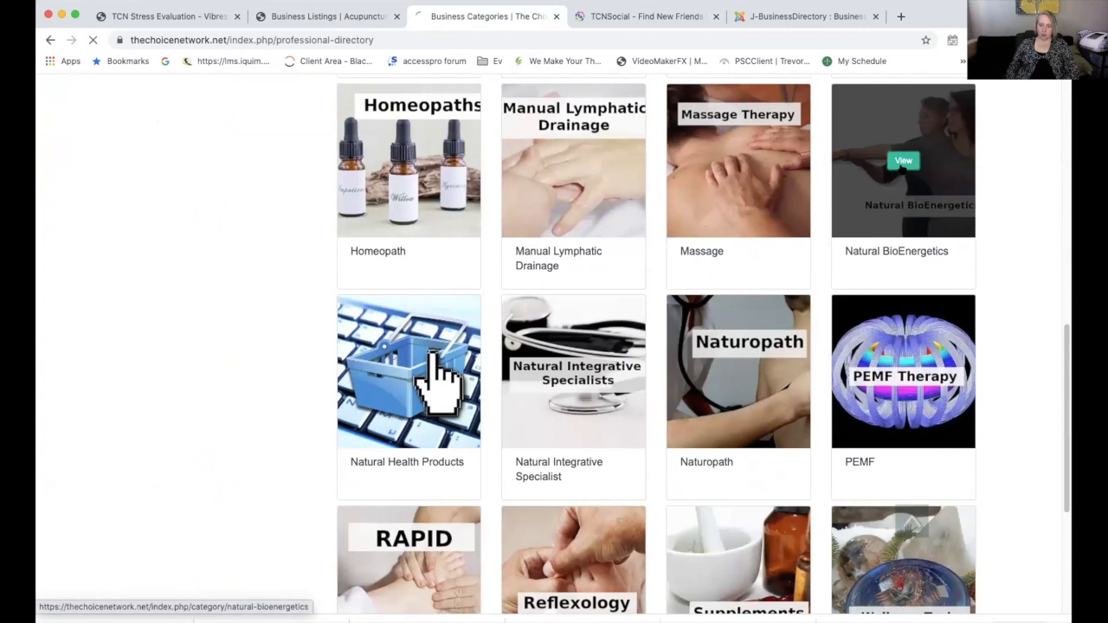
click(888, 181)
scroll(840, 239, down, 3)
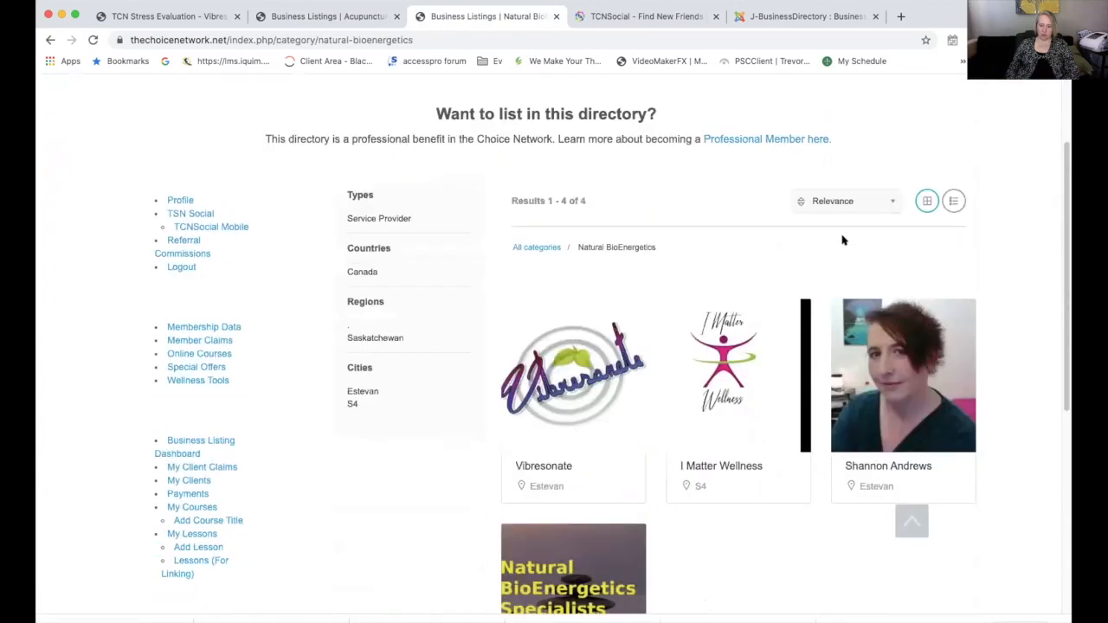
click(738, 377)
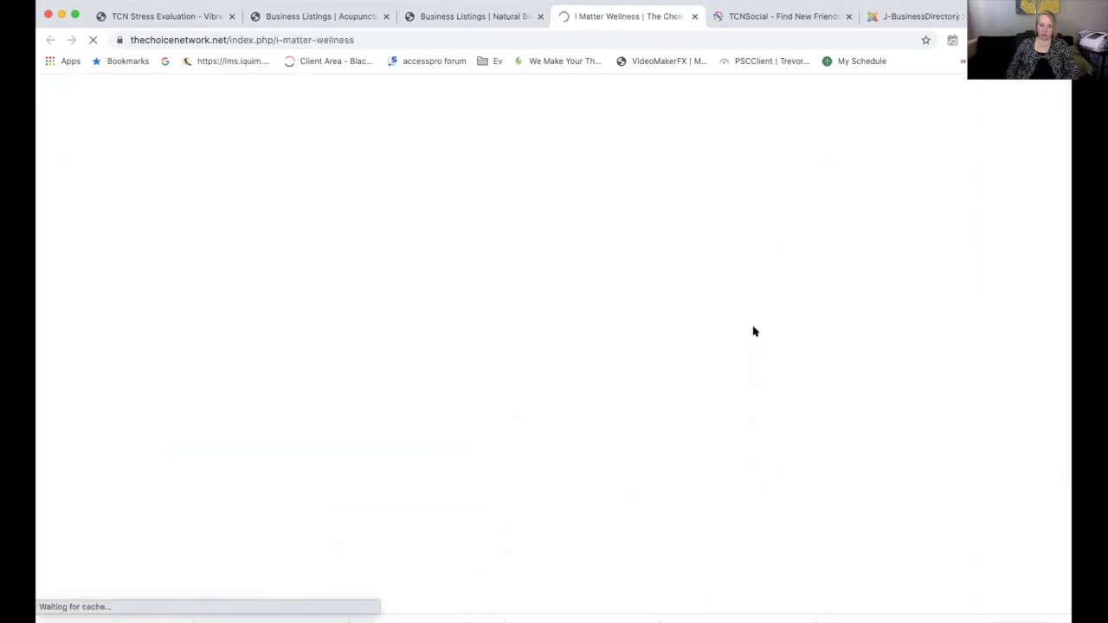
Scroll through I Matter Wellness's page to its hours, established 2014, and Join TCN link
scroll(823, 310, down, 5)
scroll(823, 310, down, 9)
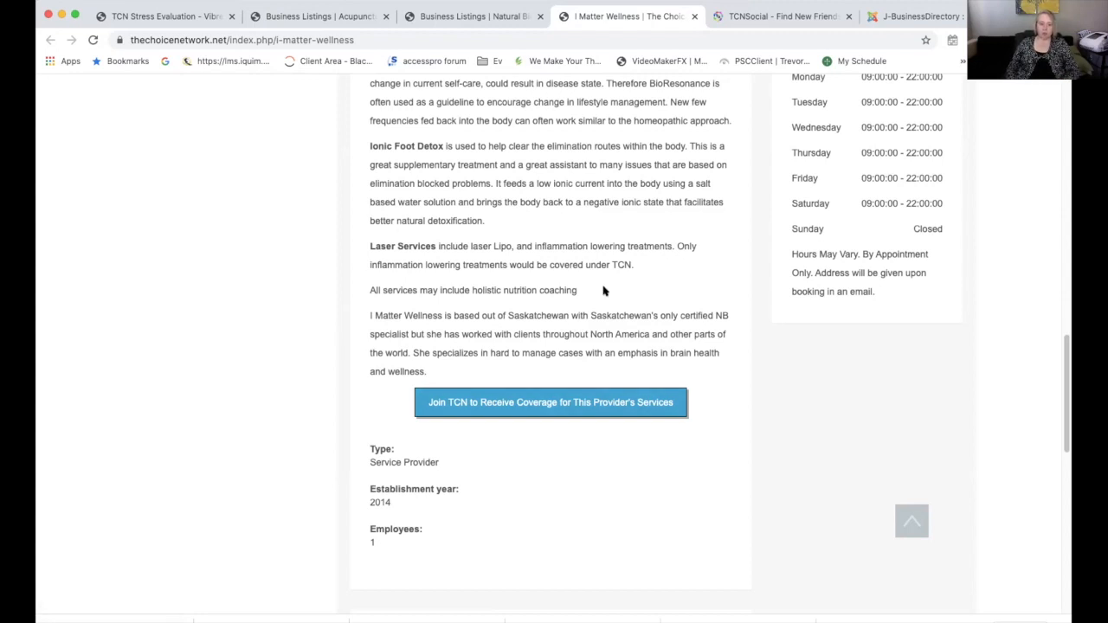
scroll(604, 291, up, 3)
scroll(604, 292, up, 8)
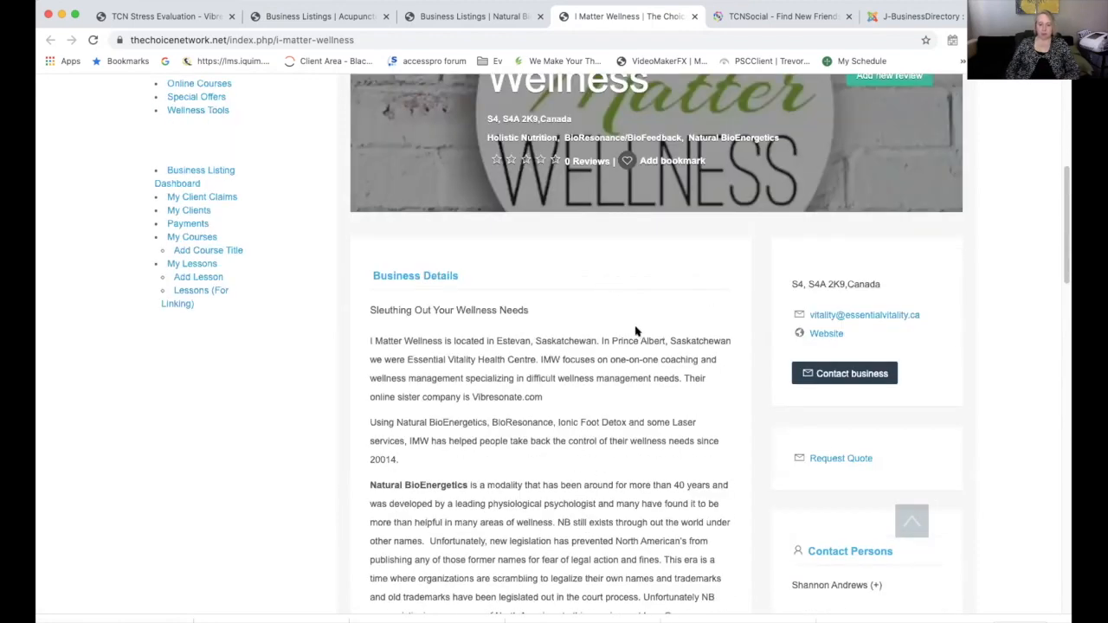
scroll(638, 330, down, 5)
scroll(636, 331, down, 5)
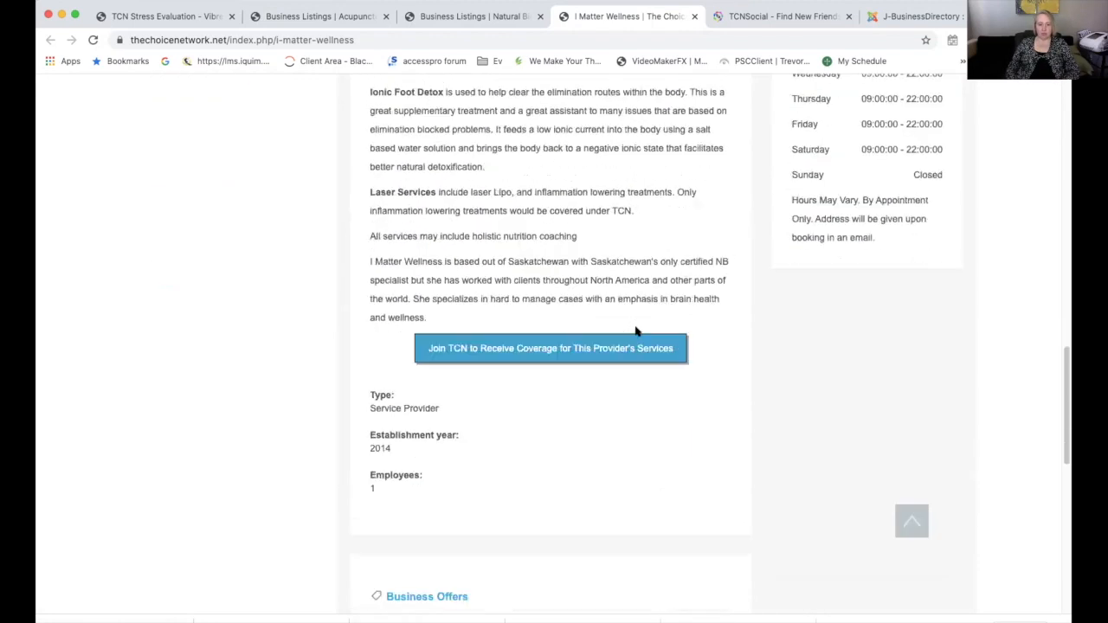